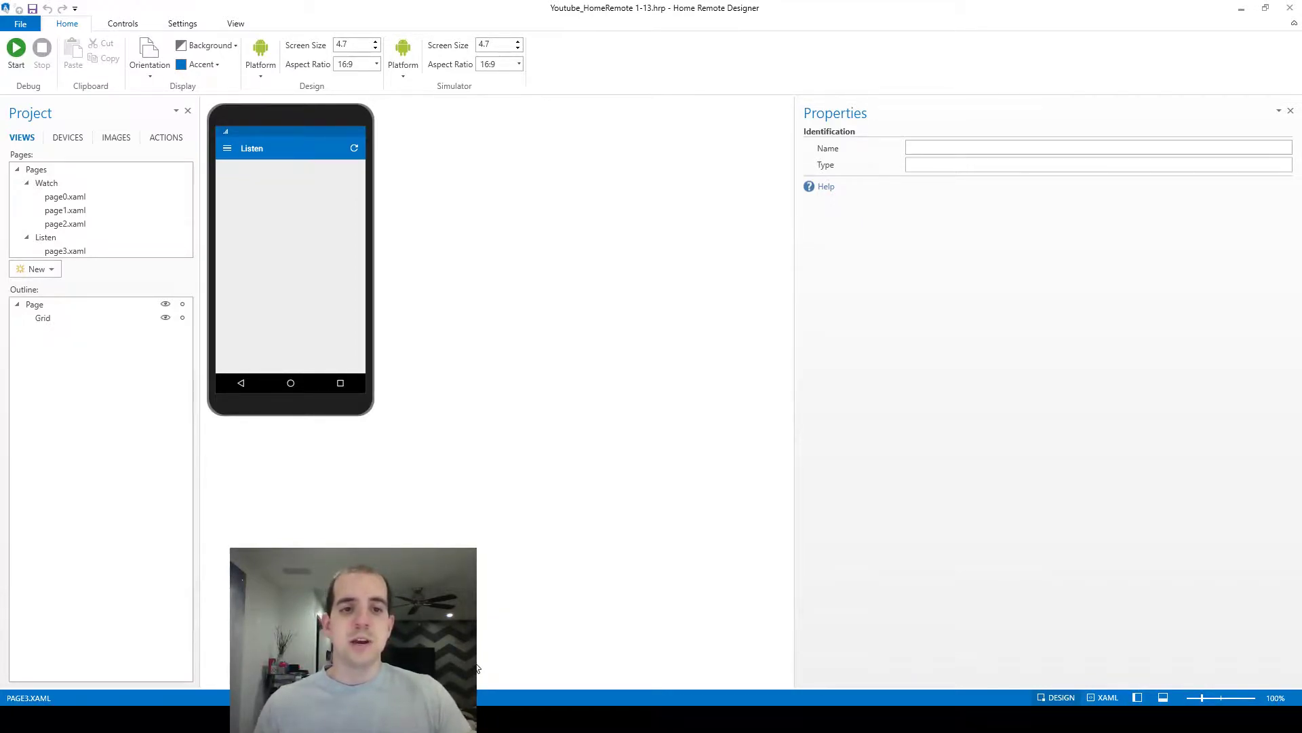
# Step: Use page3.xaml's context menu to bring the About/Status group into Pages and open it
pyautogui.click(35, 268)
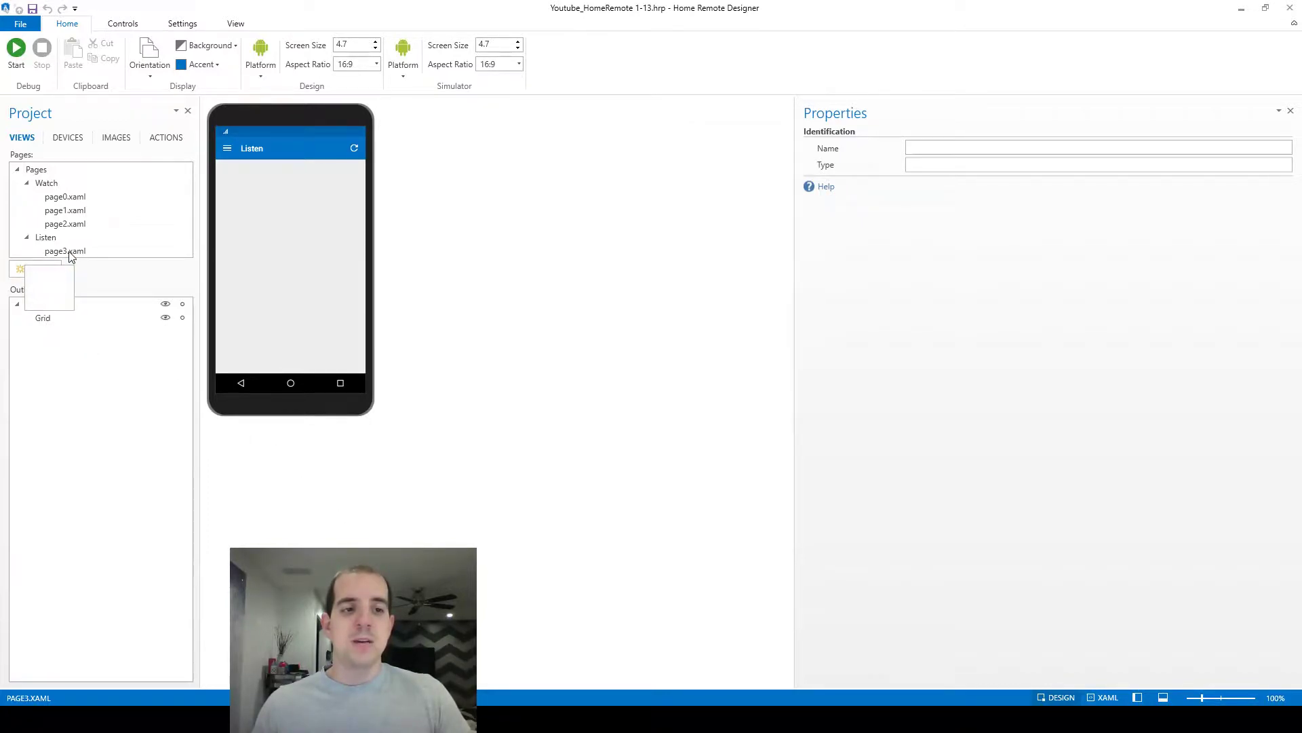
pyautogui.click(67, 251)
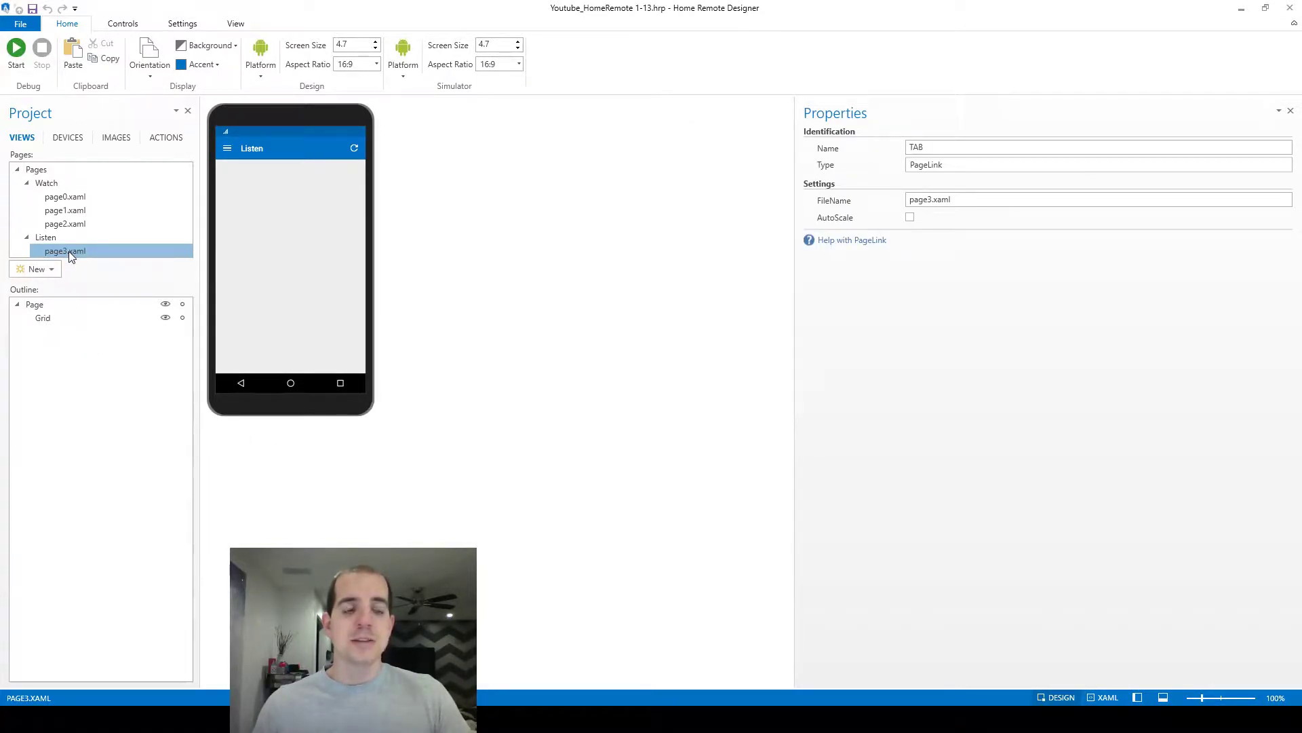
pyautogui.rightClick(68, 251)
pyautogui.click(103, 277)
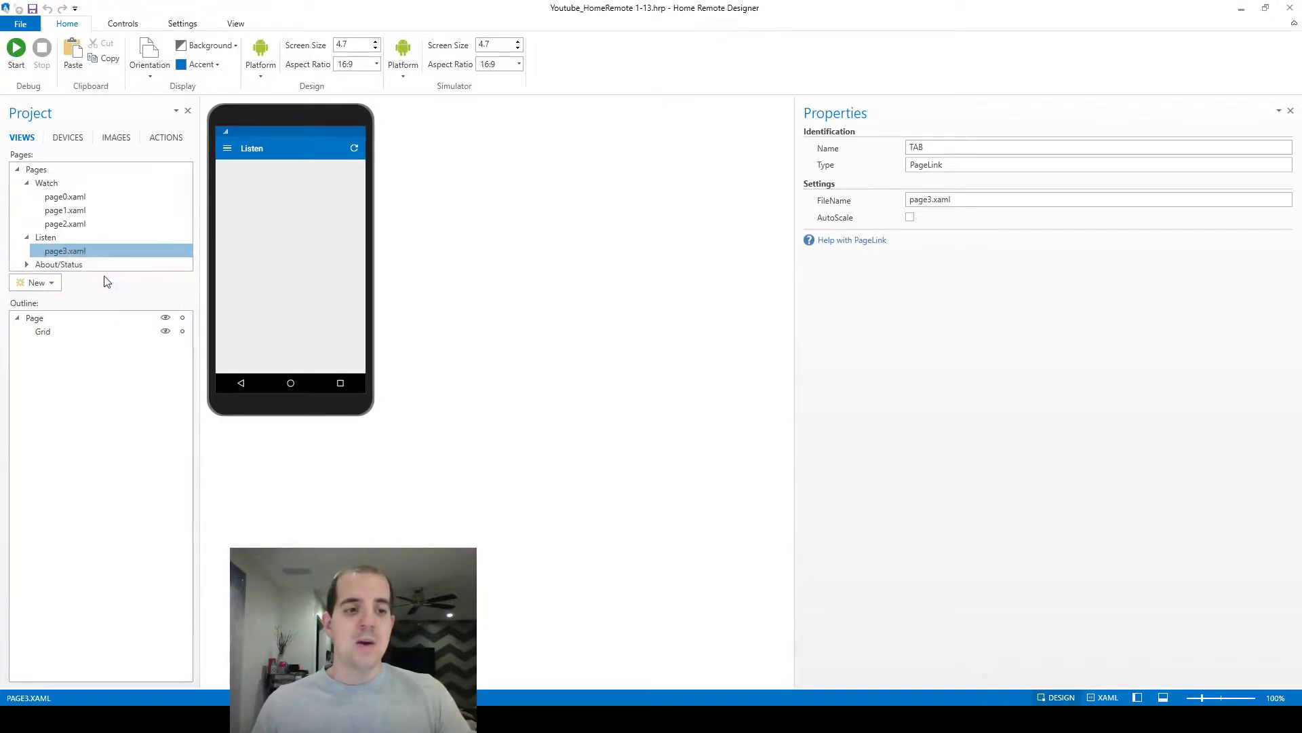
pyautogui.click(51, 265)
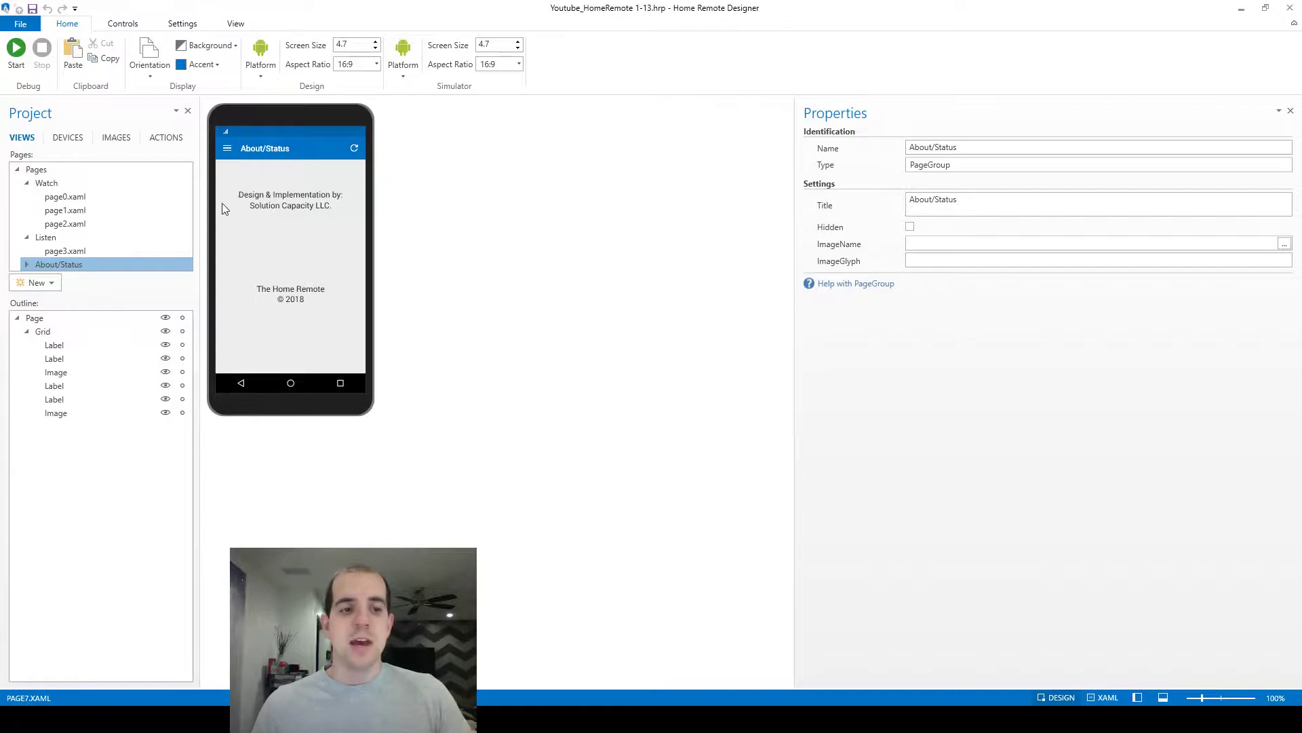
# Step: Add a new page, page8.xaml, beside page7.xaml in the expanded About/Status group
pyautogui.click(26, 264)
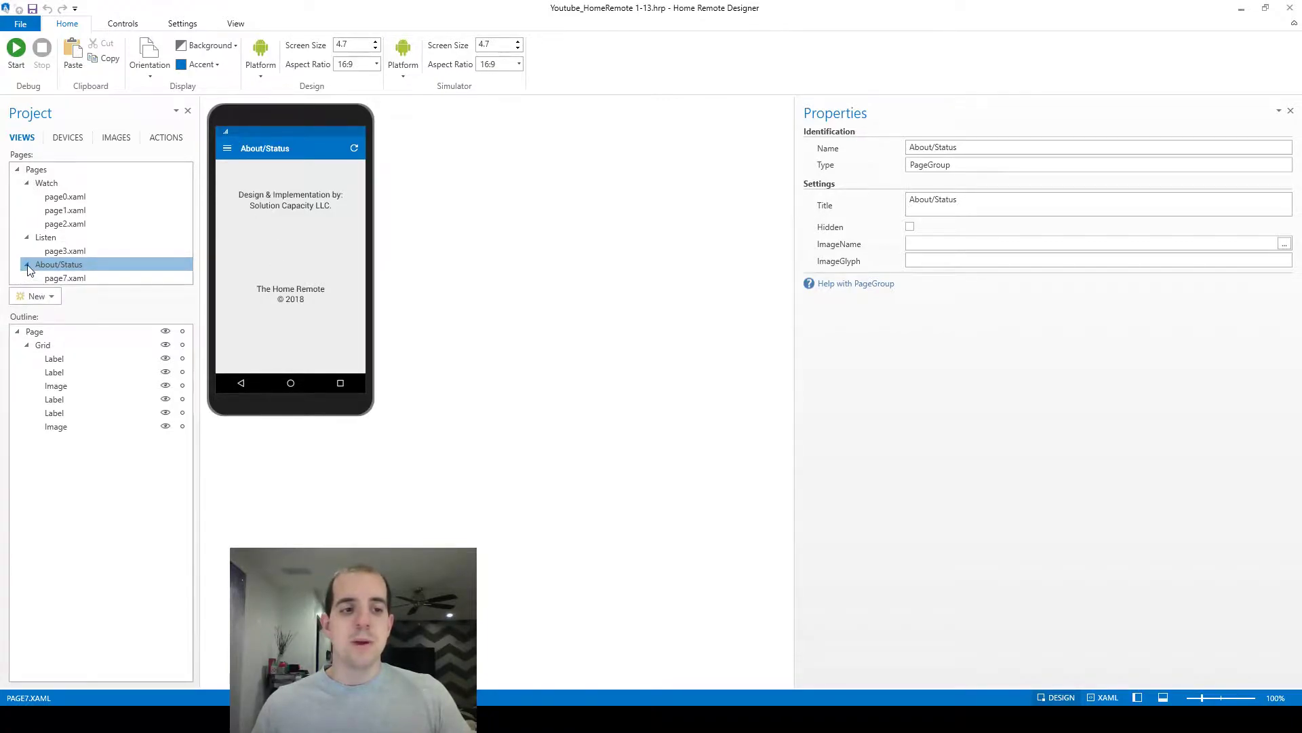
pyautogui.click(83, 277)
pyautogui.rightClick(83, 276)
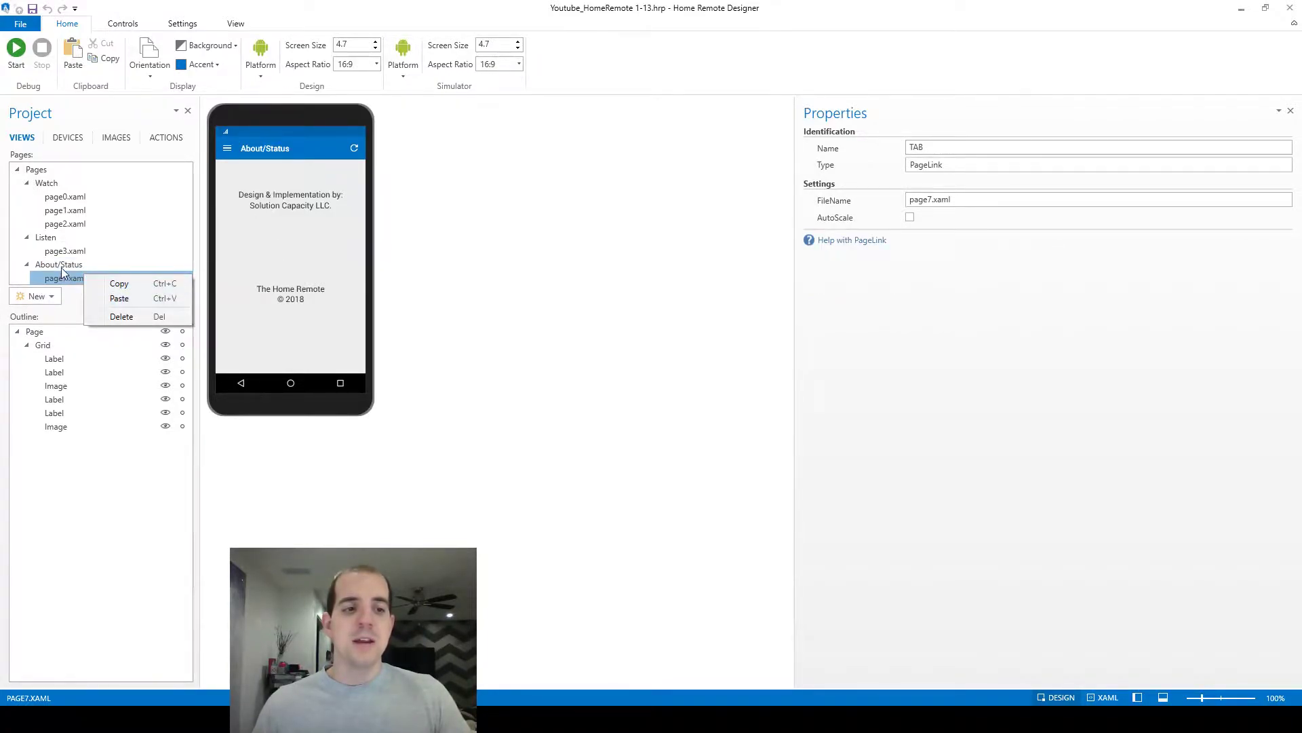
pyautogui.click(48, 293)
pyautogui.click(51, 335)
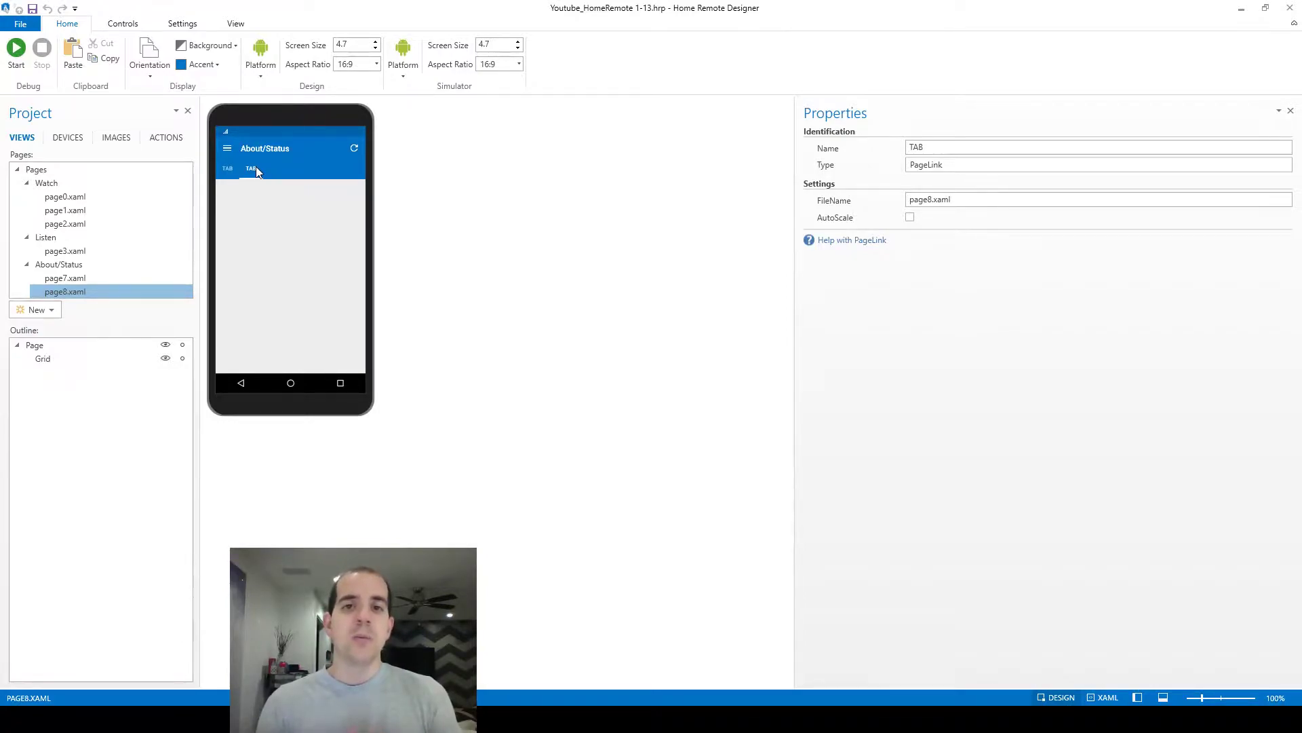
pyautogui.click(68, 173)
pyautogui.click(59, 184)
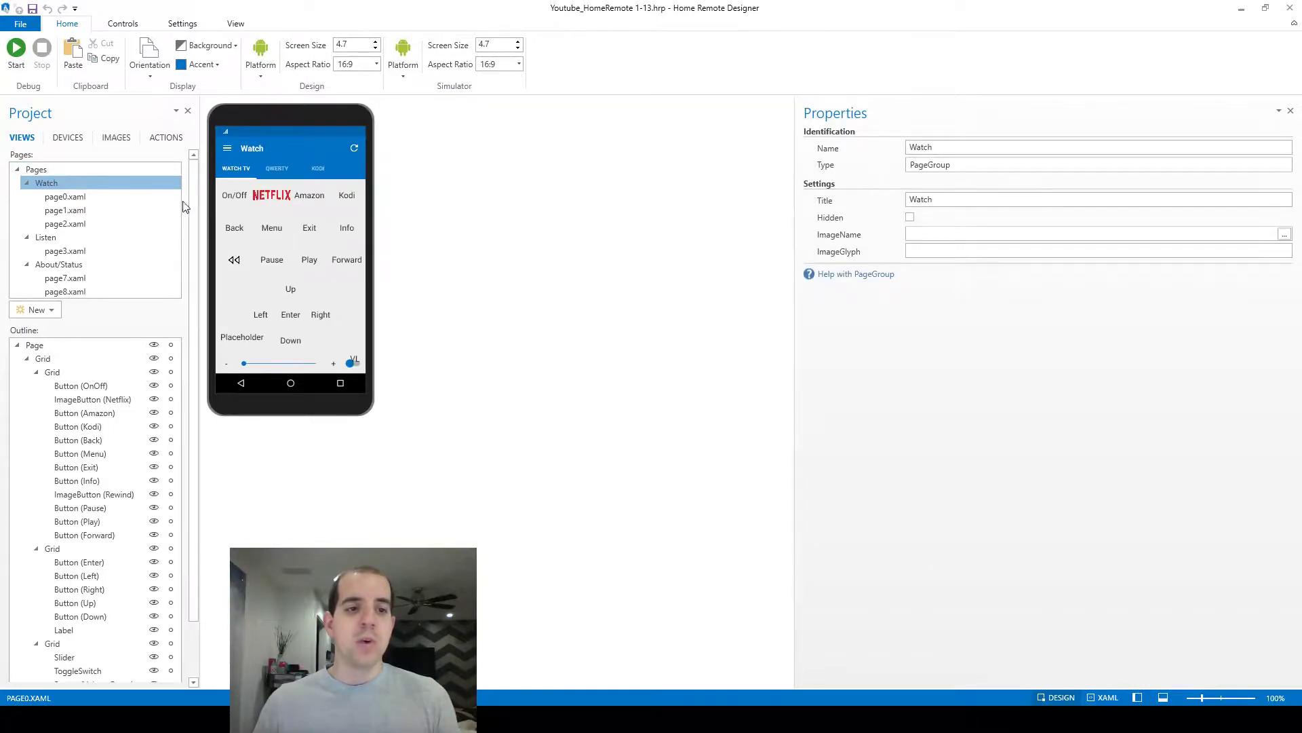
pyautogui.click(233, 333)
pyautogui.click(233, 340)
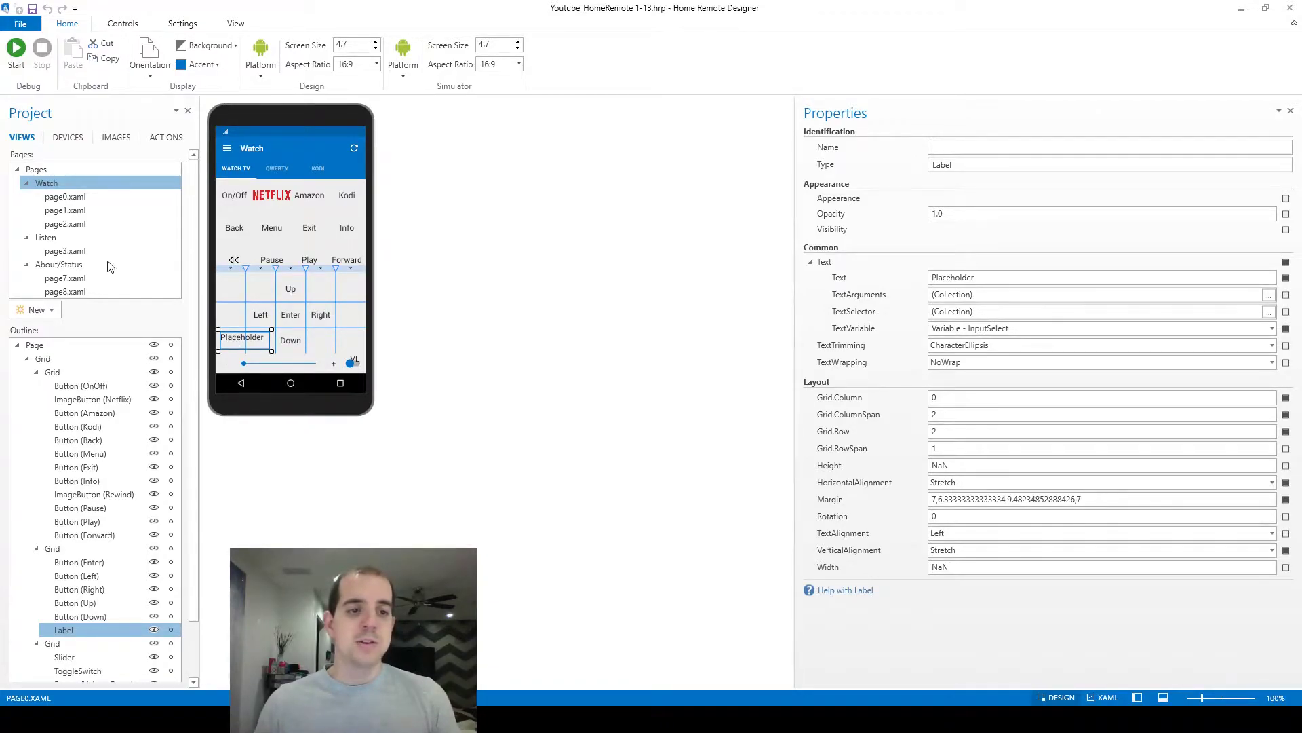
pyautogui.click(68, 291)
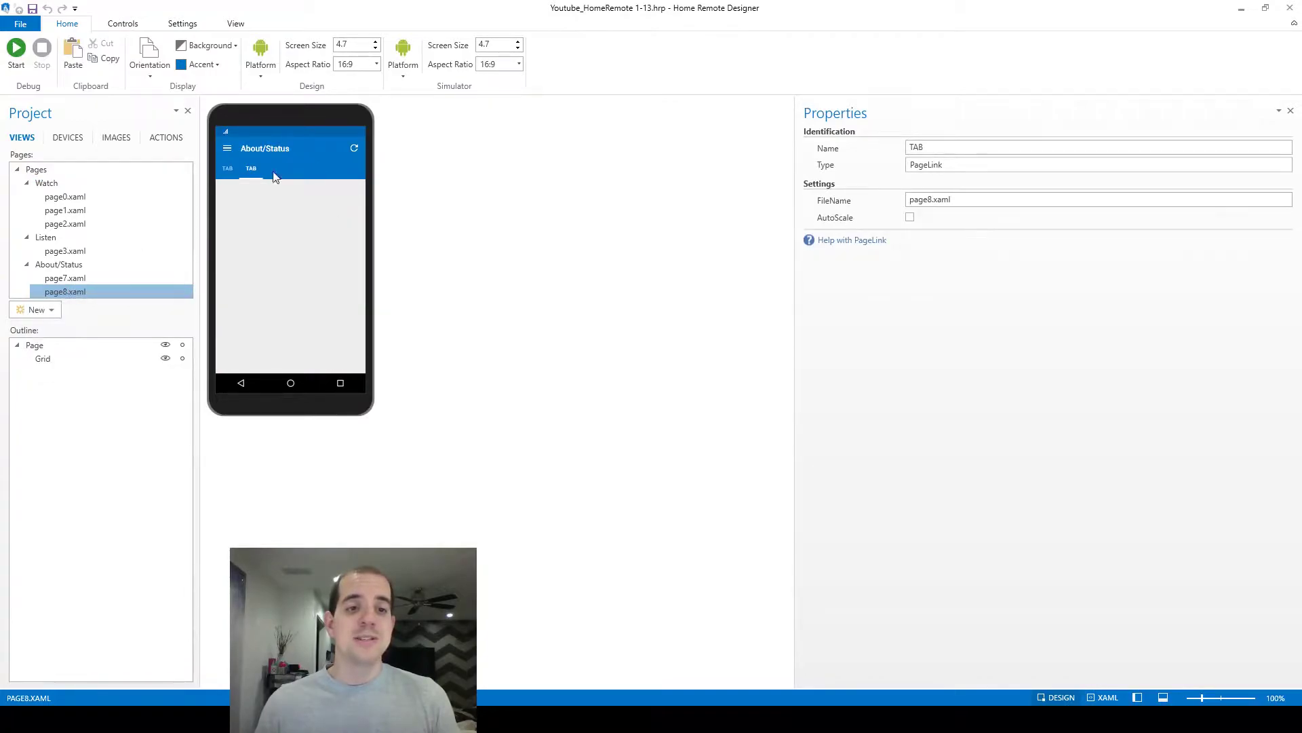
pyautogui.click(250, 171)
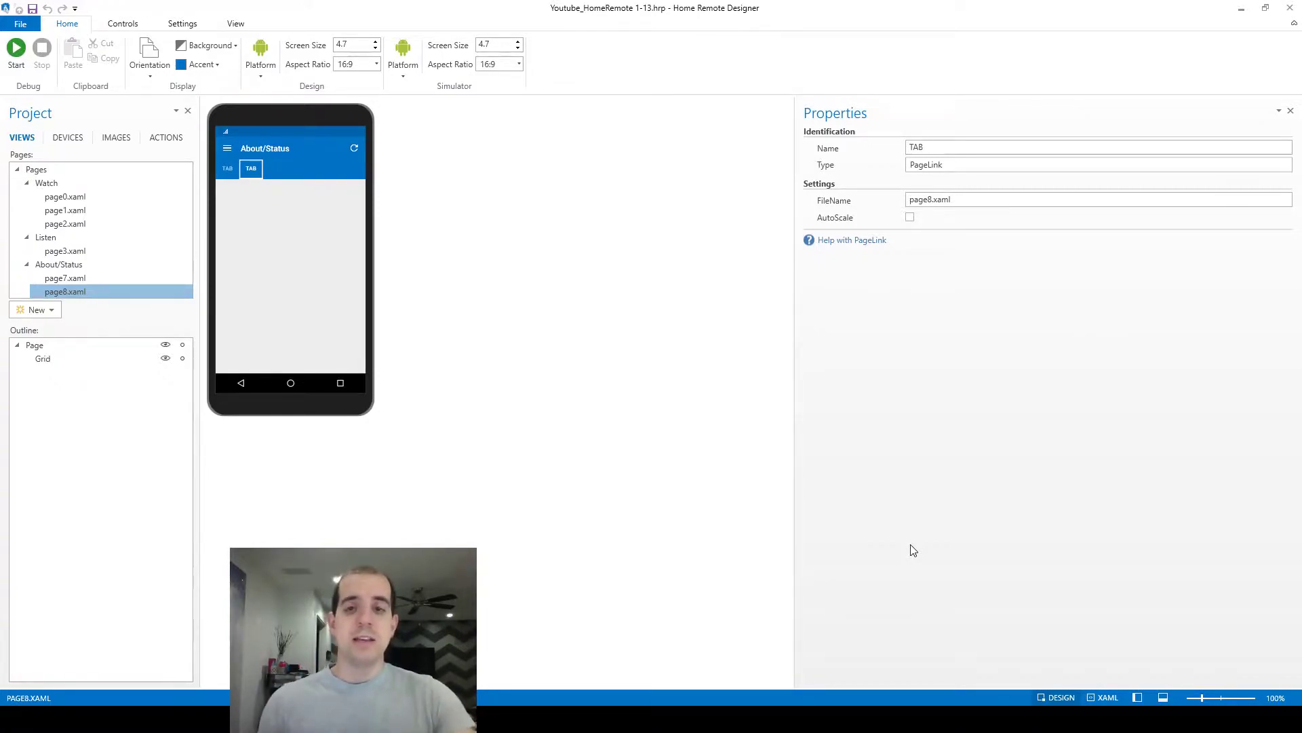
# Step: Start a live F5 test run of the remote, opening on the Watch page
pyautogui.press('F5')
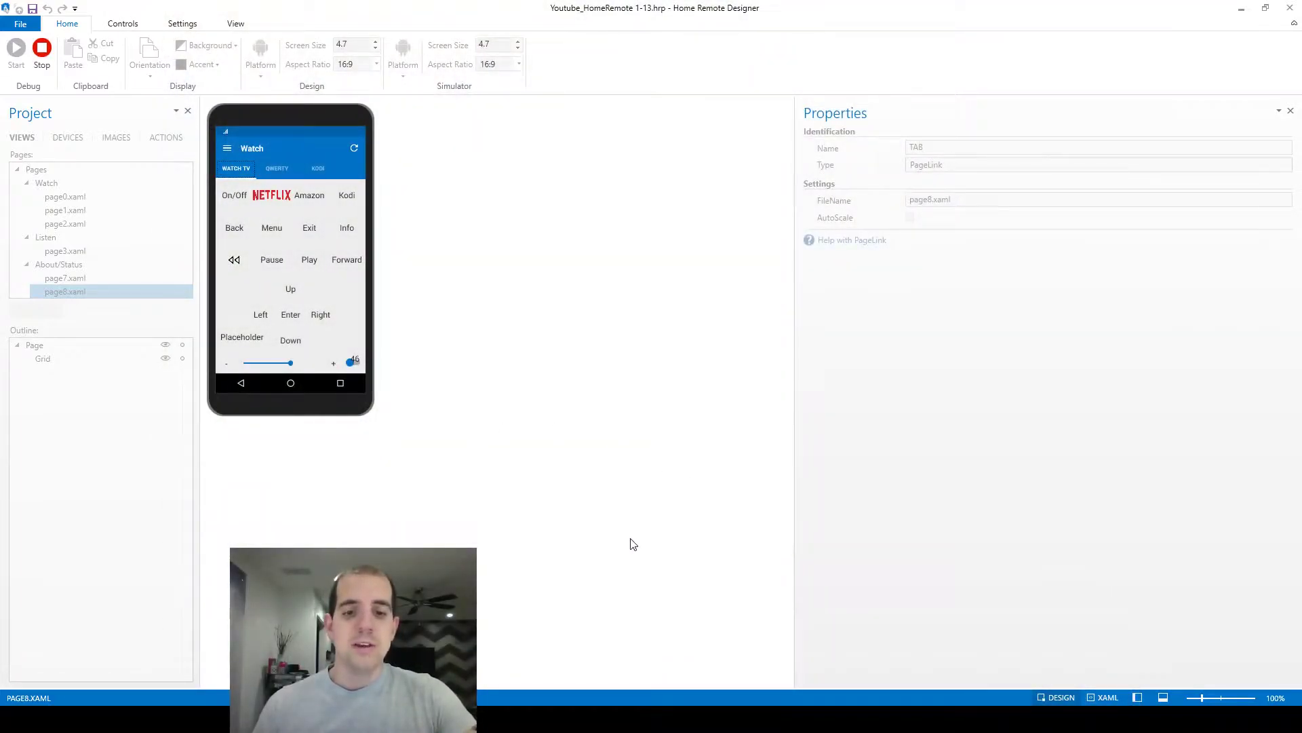
# Step: In Excel's Book1, highlight the planned button blocks A1:D3 and A5:C7
pyautogui.click(872, 719)
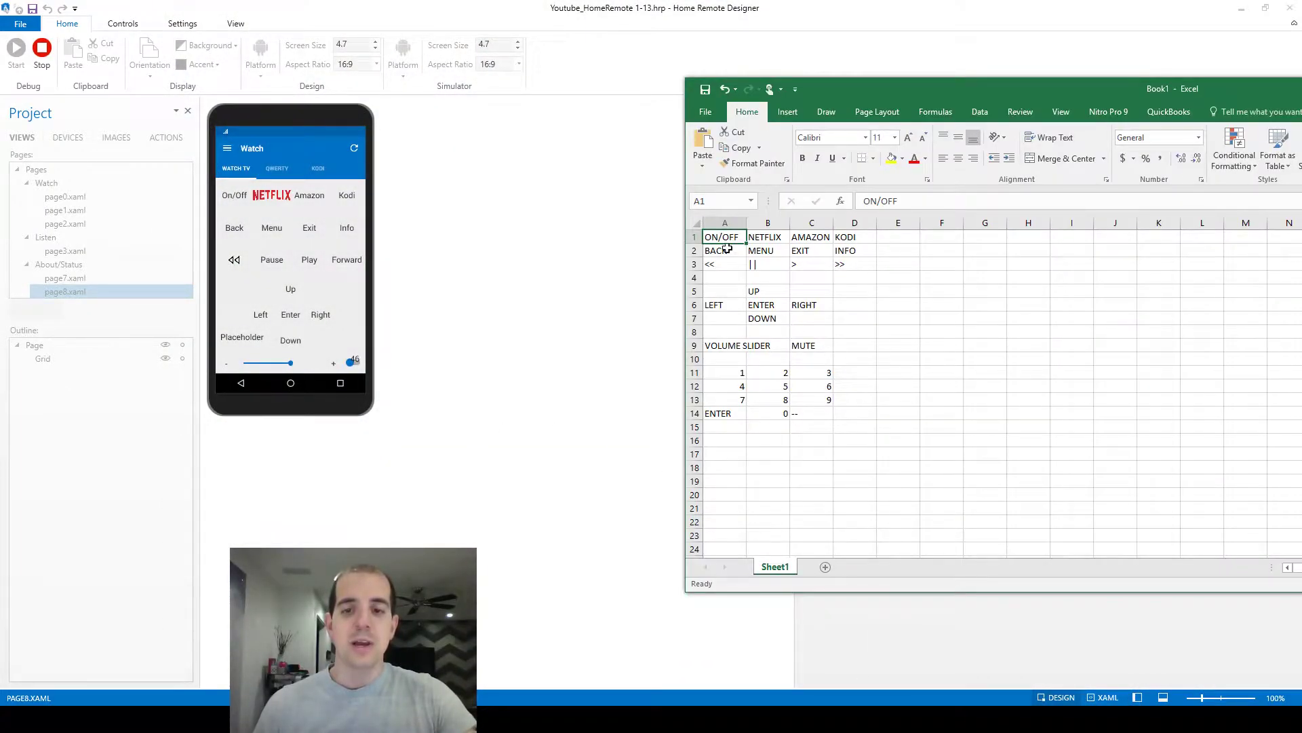
pyautogui.moveTo(723, 239); pyautogui.dragTo(855, 410)
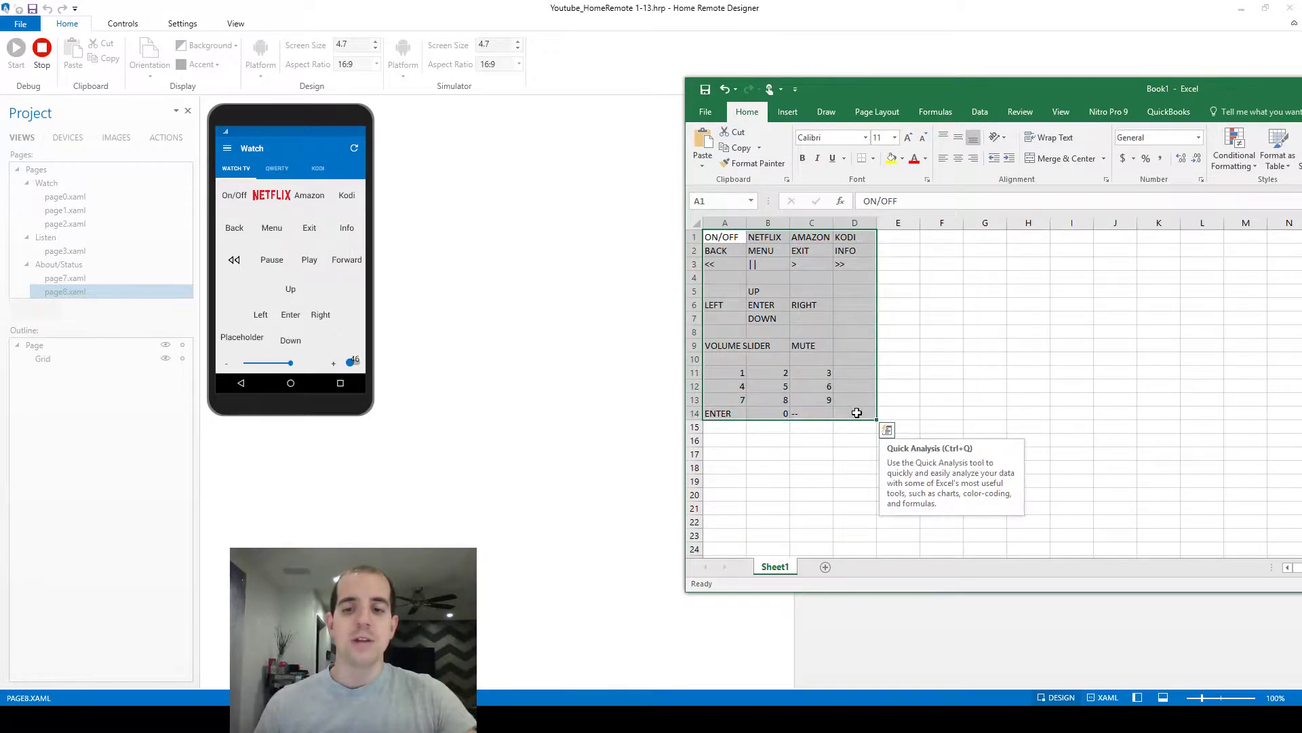
pyautogui.click(857, 412)
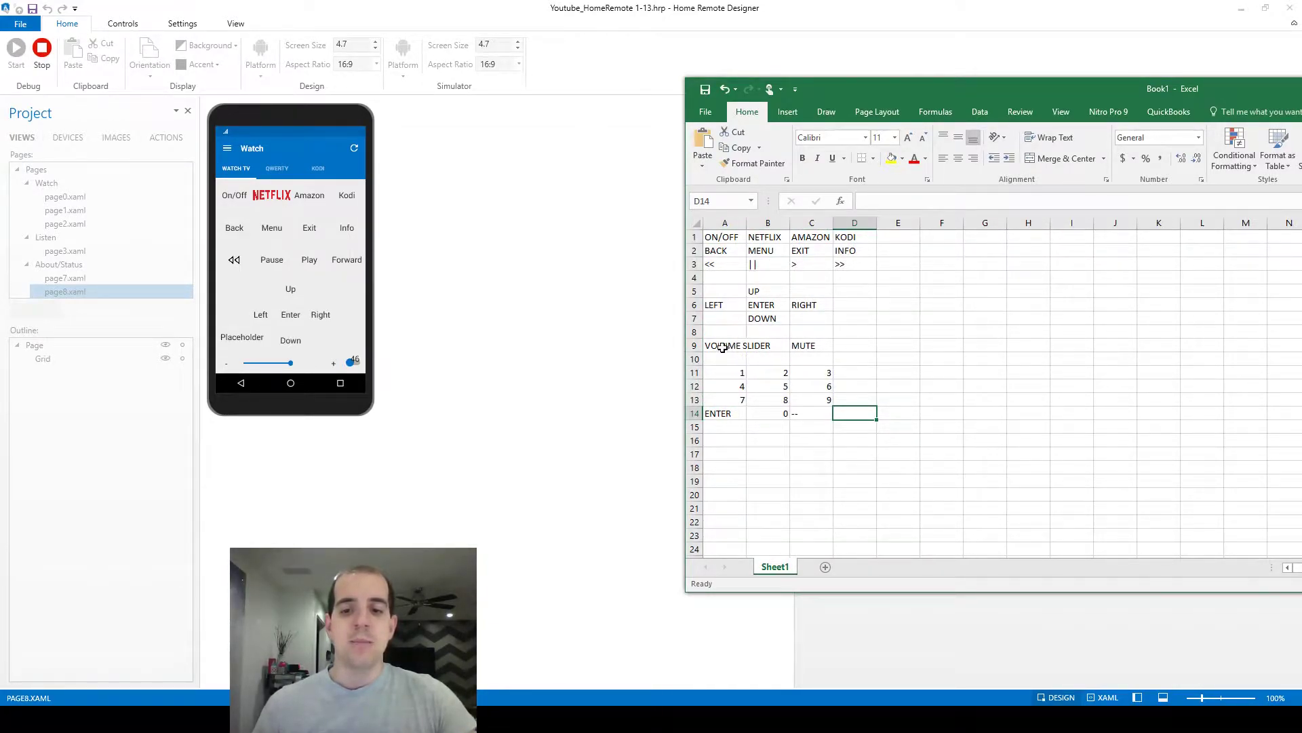
pyautogui.click(723, 241)
pyautogui.moveTo(730, 246); pyautogui.dragTo(854, 262)
pyautogui.moveTo(729, 293); pyautogui.dragTo(805, 317)
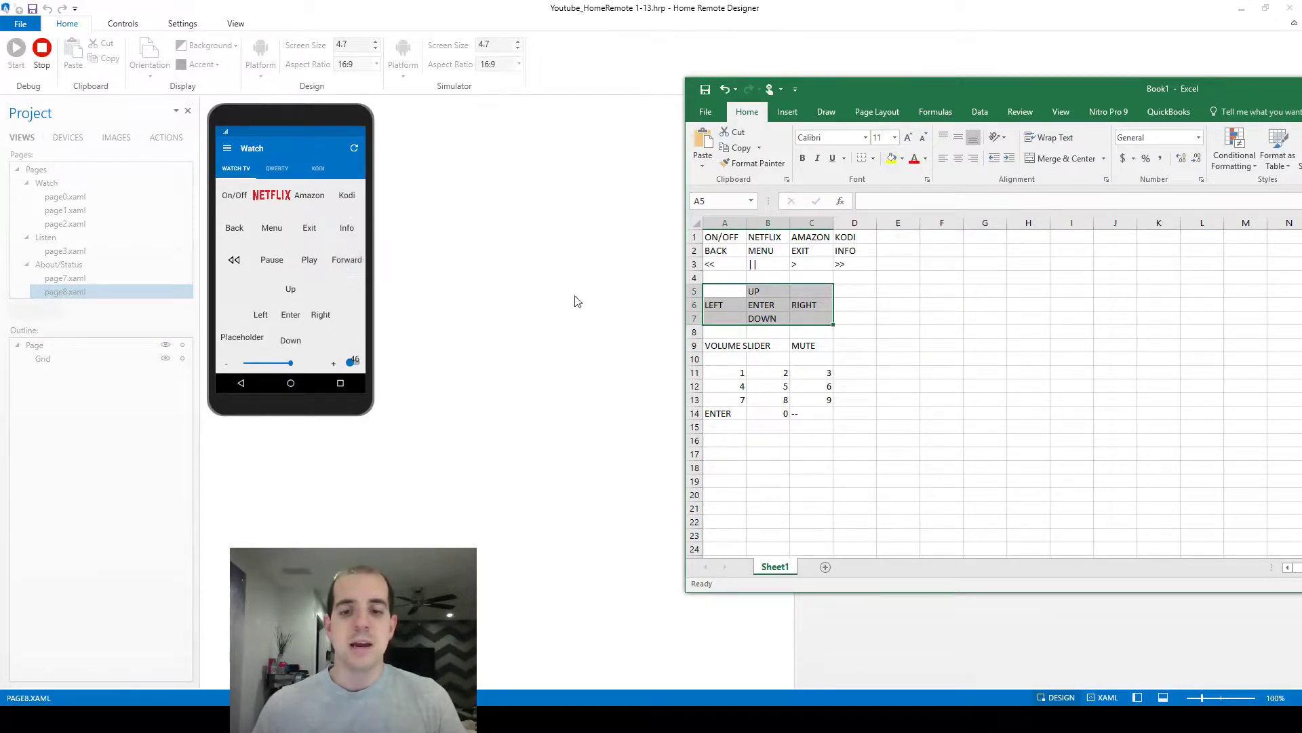
# Step: Switch the running remote between its Kodi and Watch TV tabs, then stop the test run
pyautogui.scroll(-1, 990, 393)
pyautogui.click(341, 326)
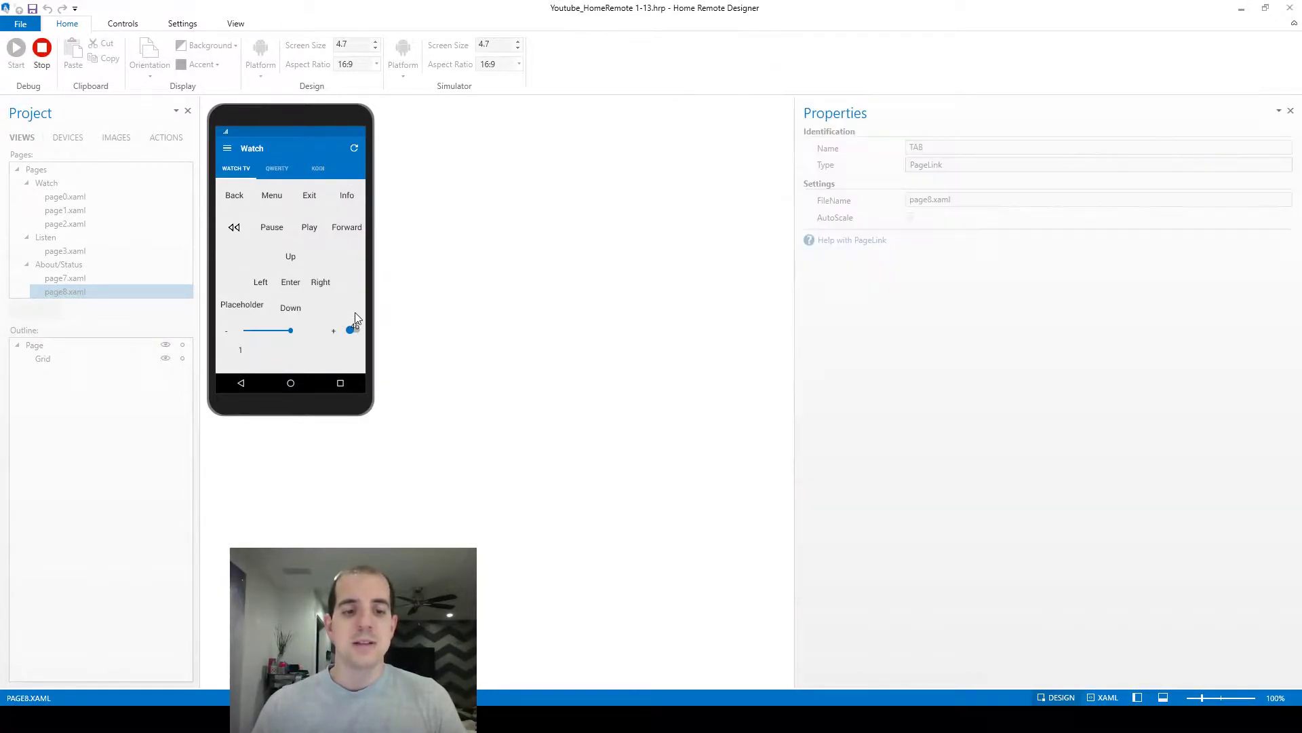
pyautogui.scroll(-1, 354, 312)
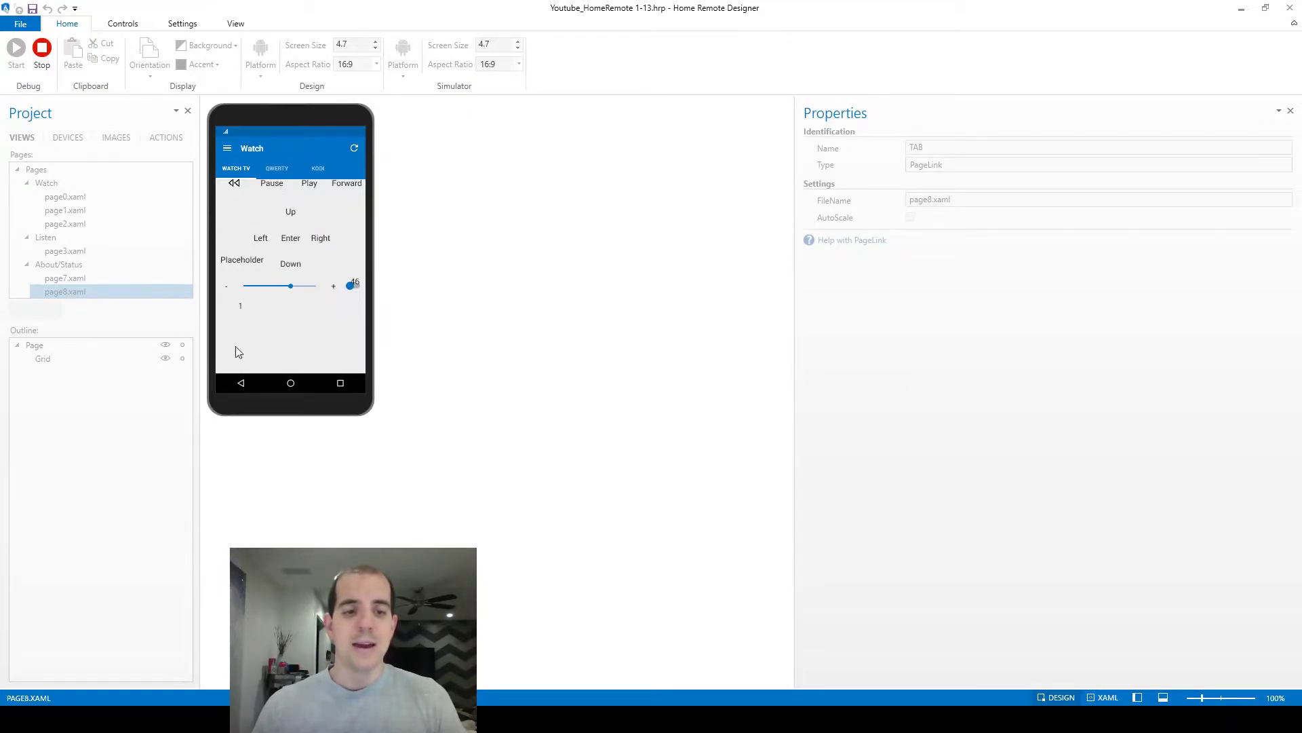
pyautogui.scroll(1, 359, 306)
pyautogui.click(316, 169)
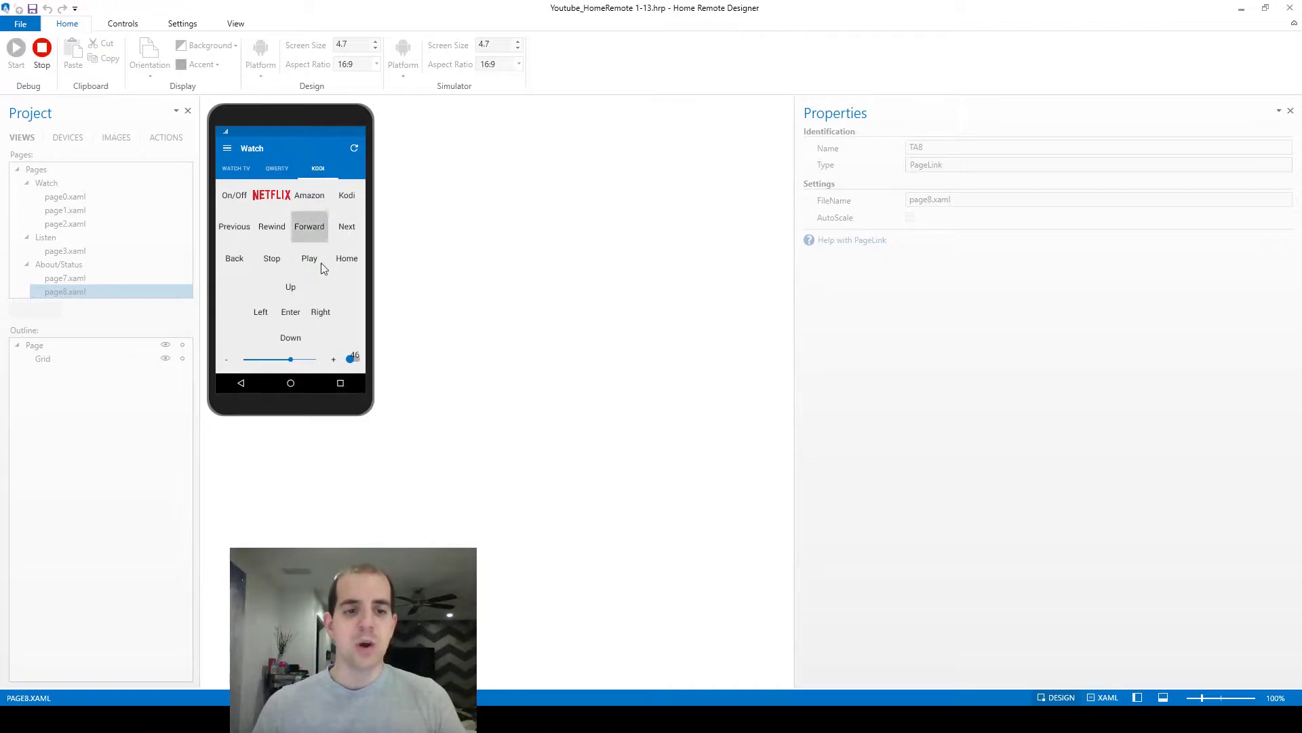
pyautogui.click(230, 164)
pyautogui.click(315, 168)
pyautogui.click(237, 170)
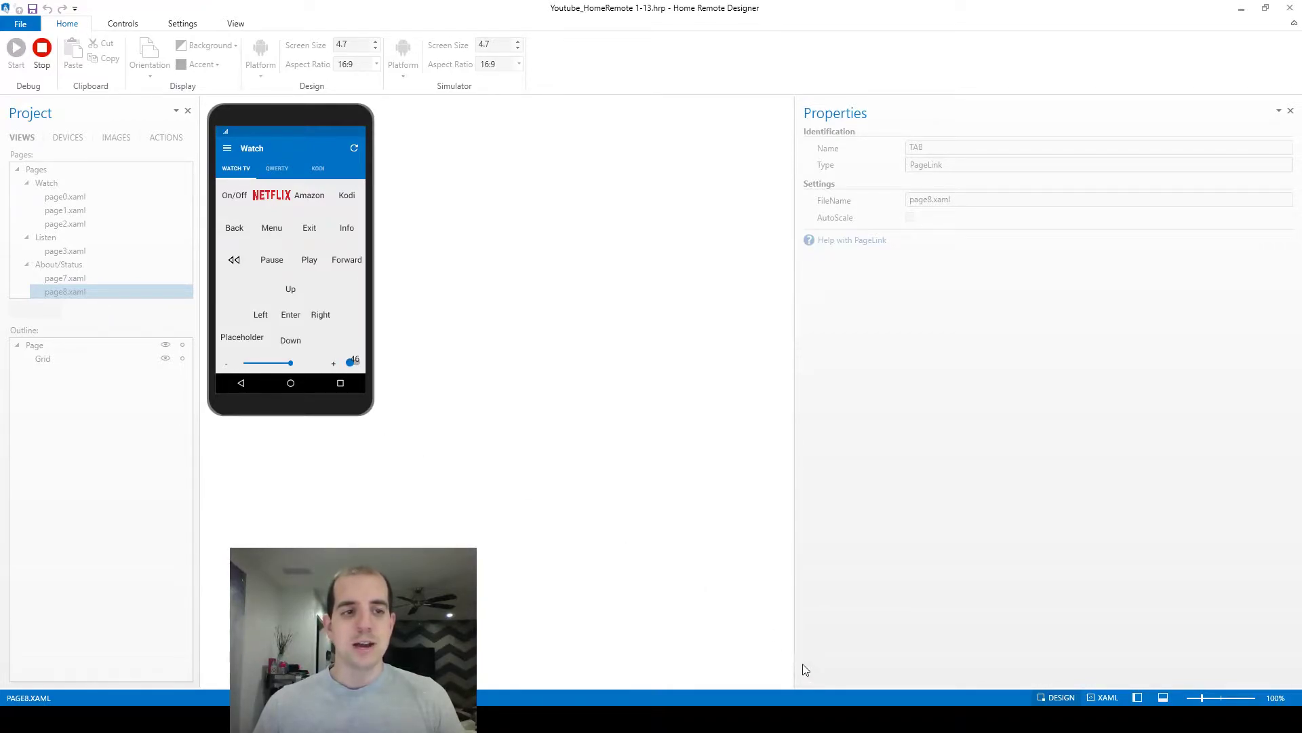
pyautogui.click(42, 48)
# Step: View the home-theatre wiring diagram in Paint, then return to the designer's About/Status page
pyautogui.hotkey('alt', 'Tab')
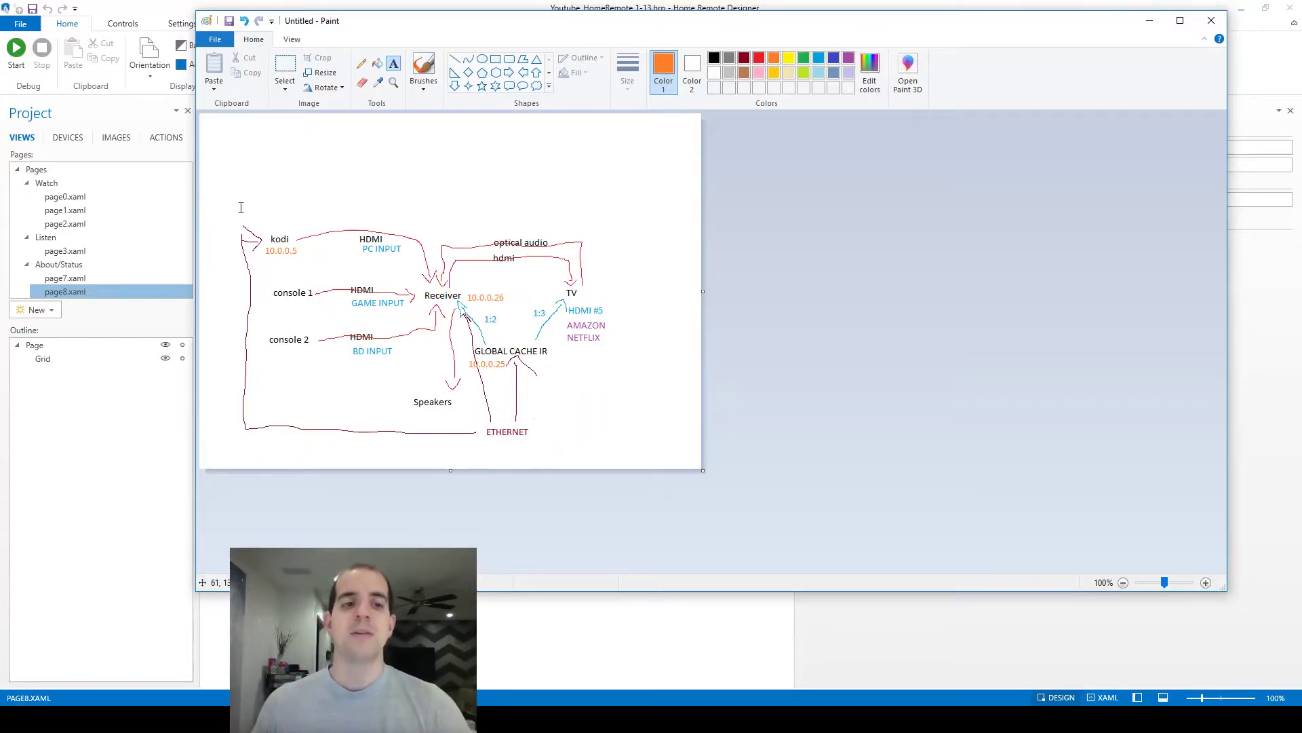
pyautogui.click(167, 17)
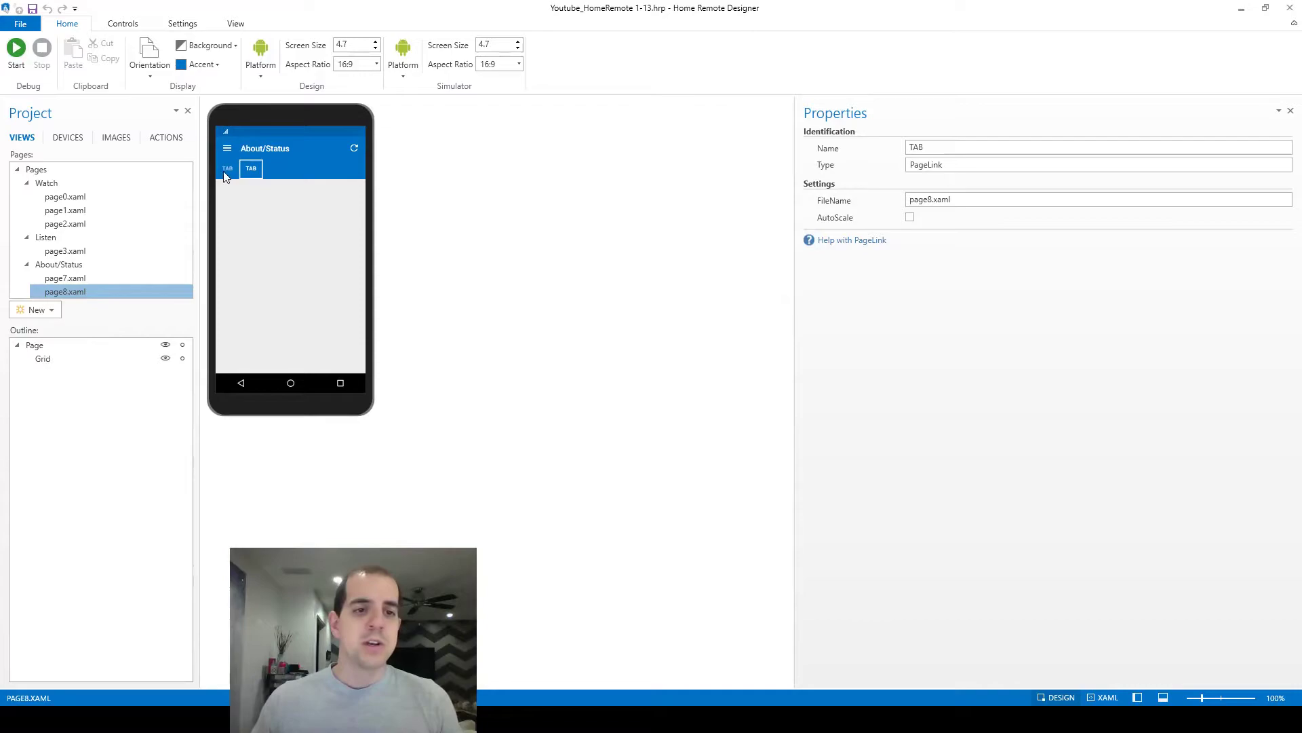
# Step: Open the Watch page (page0.xaml) from the Pages tree and select its volume-up + button
pyautogui.click(63, 138)
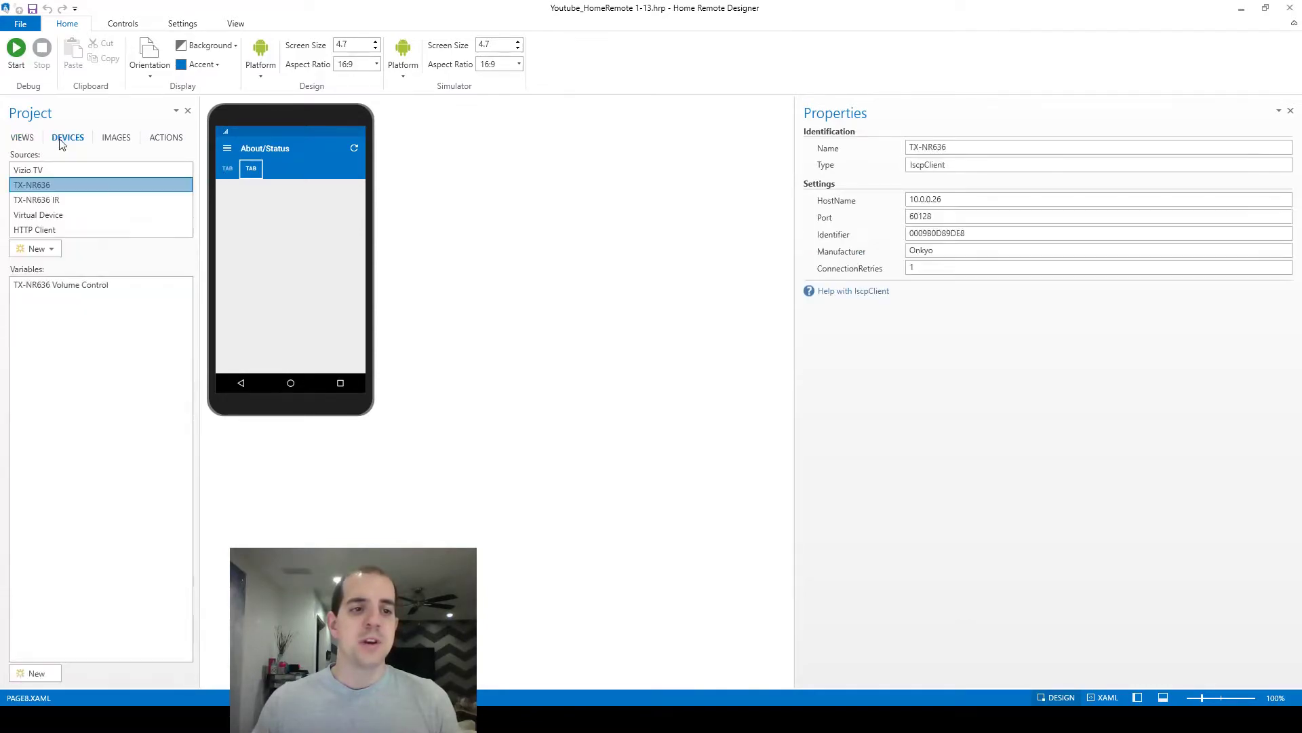
pyautogui.click(34, 144)
pyautogui.click(37, 170)
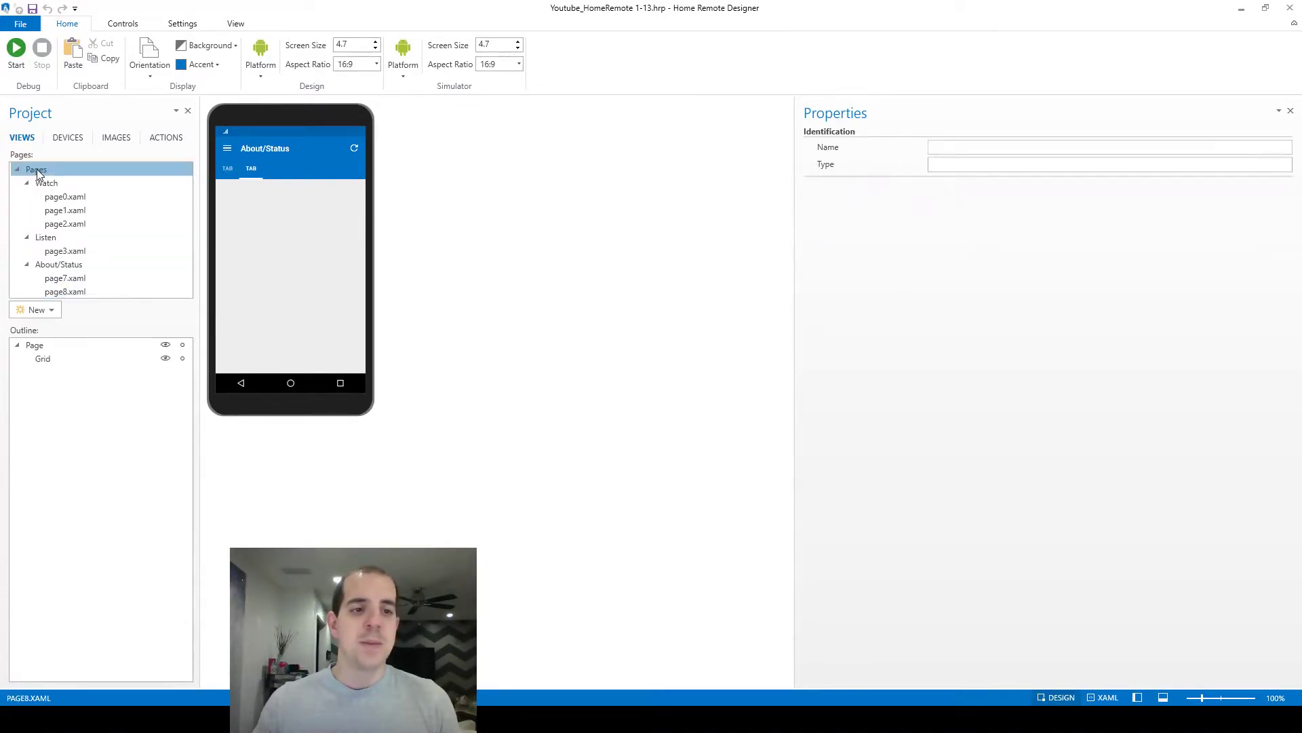
pyautogui.click(49, 182)
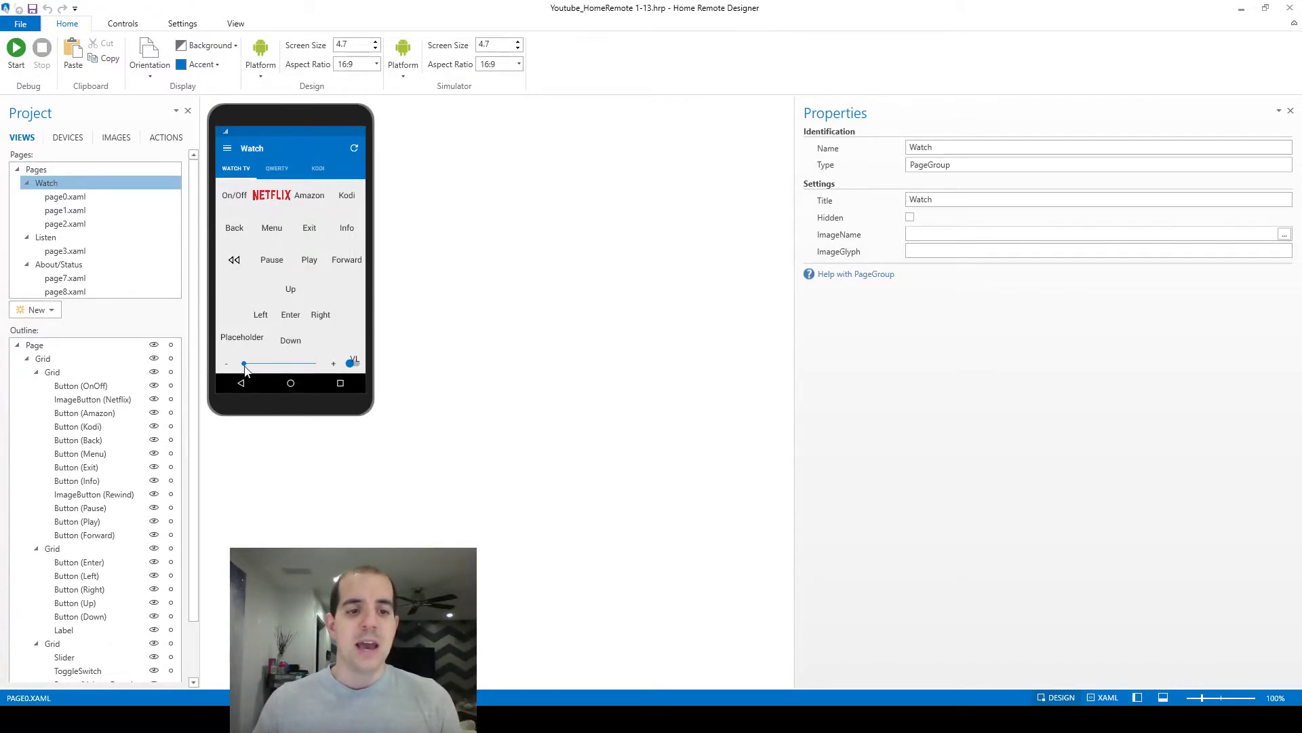
pyautogui.click(333, 366)
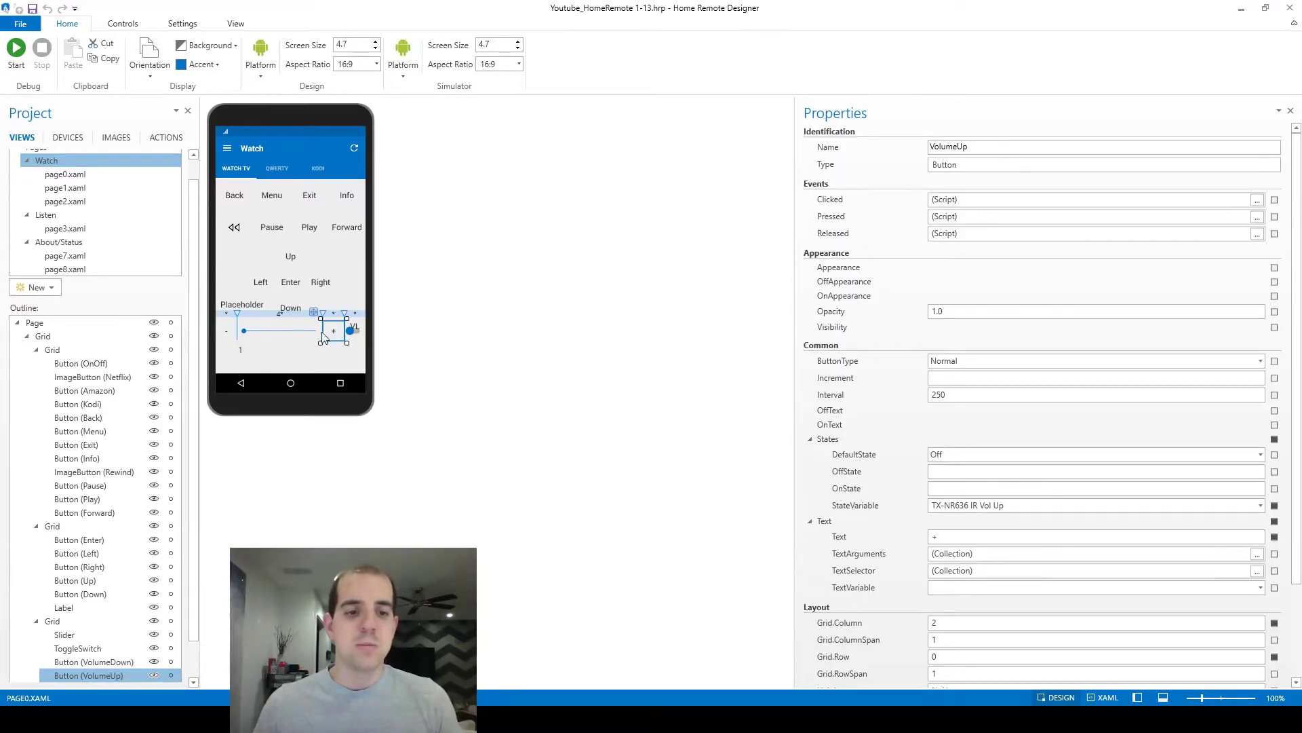
pyautogui.click(310, 335)
pyautogui.click(229, 334)
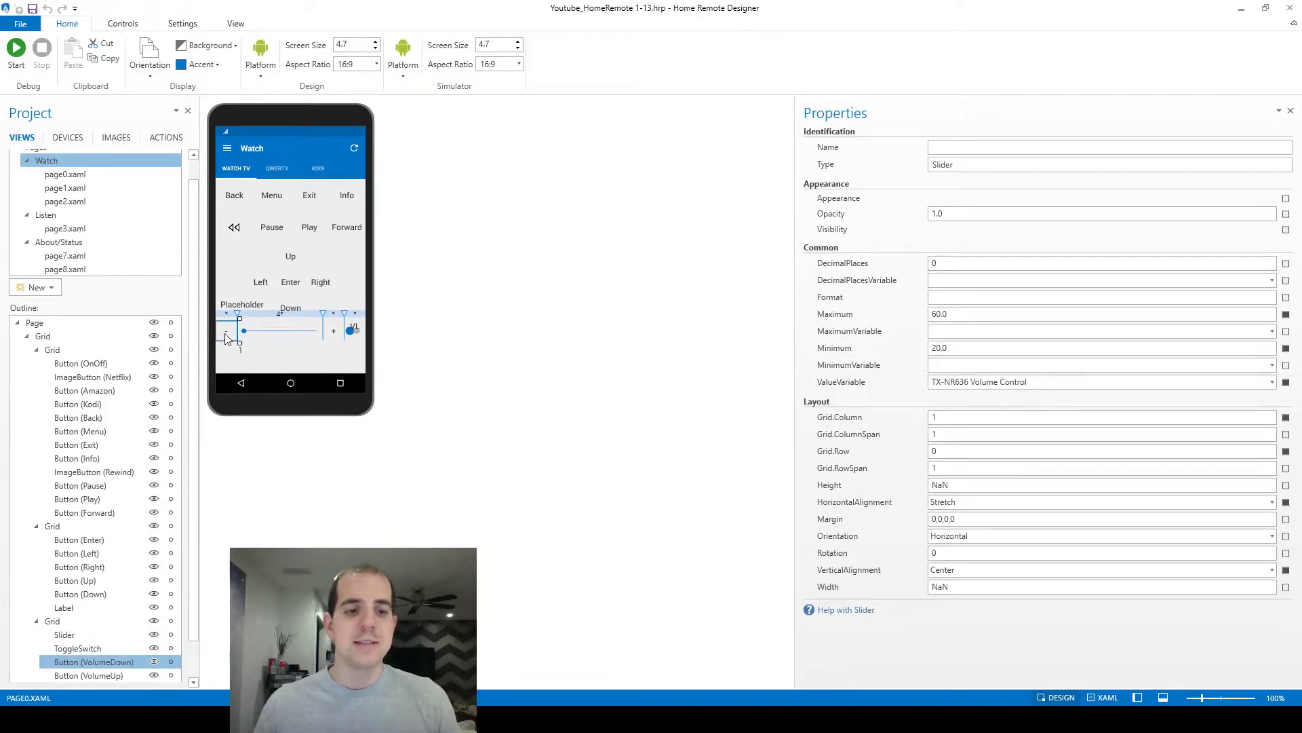
pyautogui.click(279, 286)
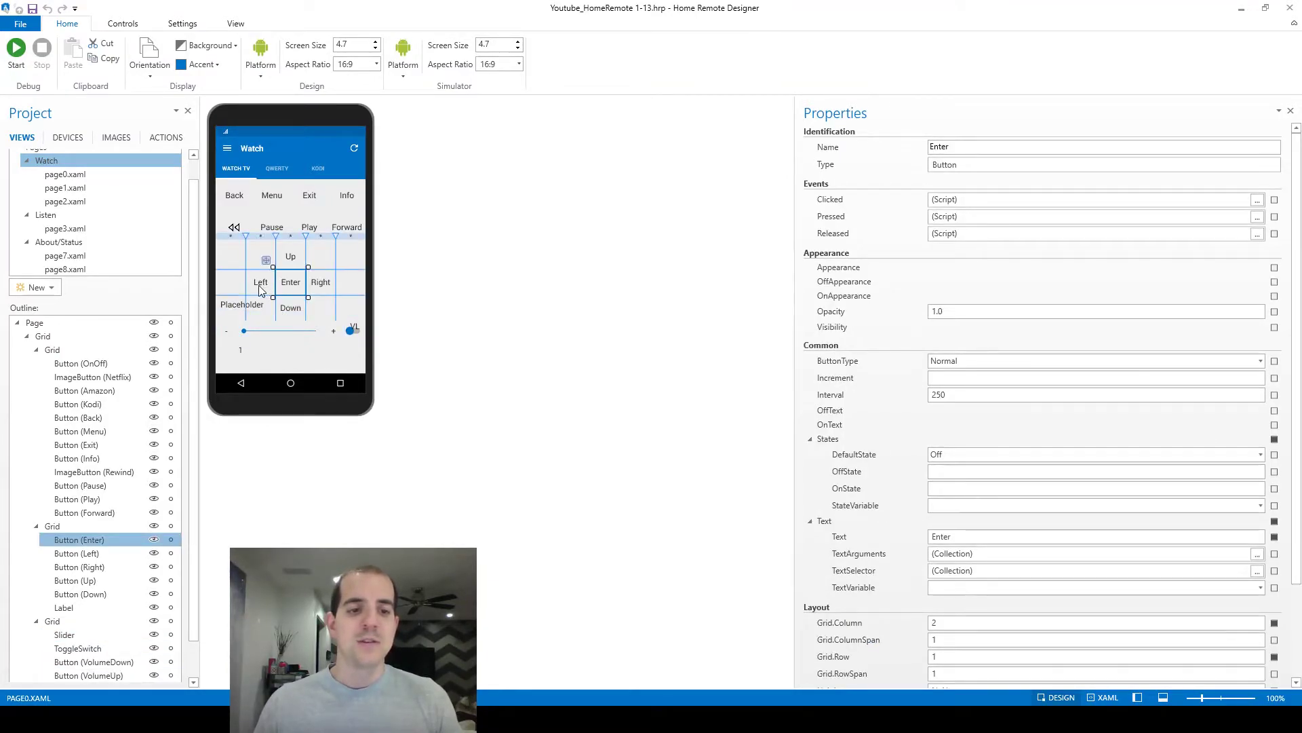
pyautogui.click(265, 284)
pyautogui.click(284, 308)
pyautogui.click(239, 308)
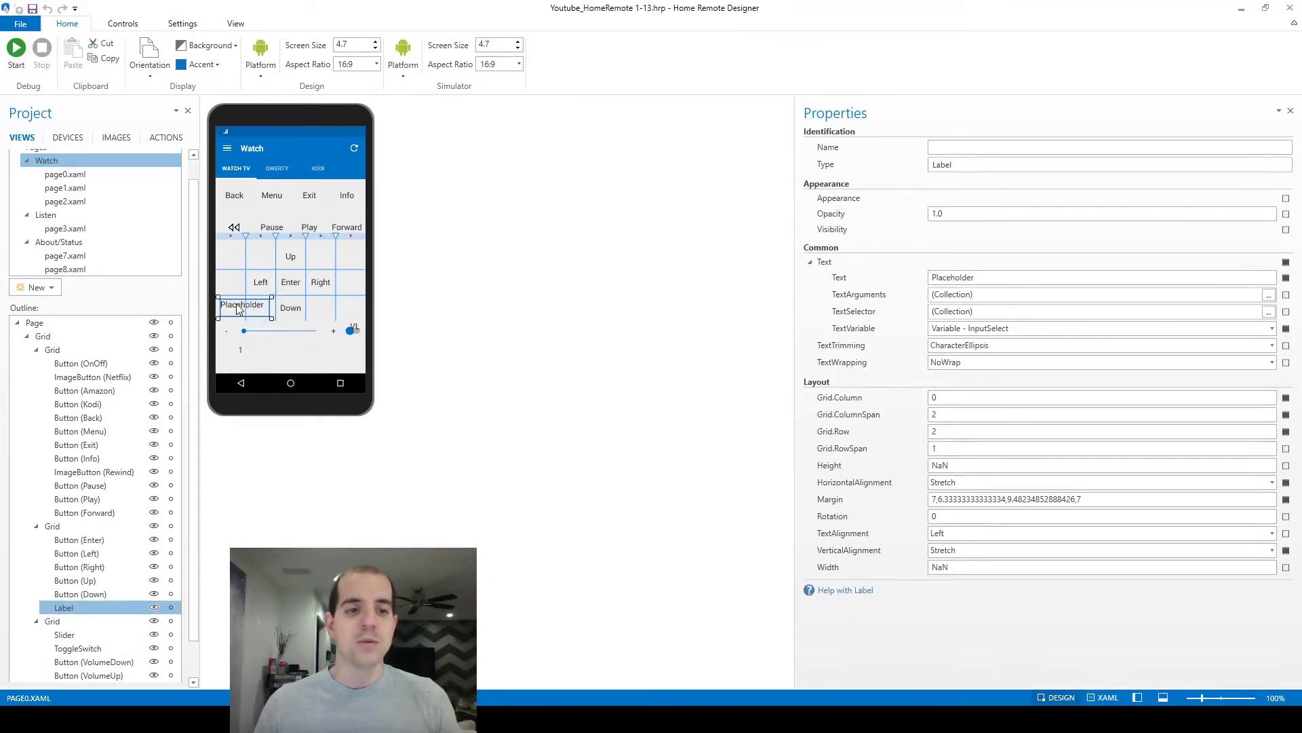
pyautogui.click(310, 229)
pyautogui.click(344, 229)
pyautogui.click(345, 192)
pyautogui.click(301, 197)
pyautogui.click(273, 203)
pyautogui.click(246, 205)
pyautogui.click(234, 230)
pyautogui.click(272, 230)
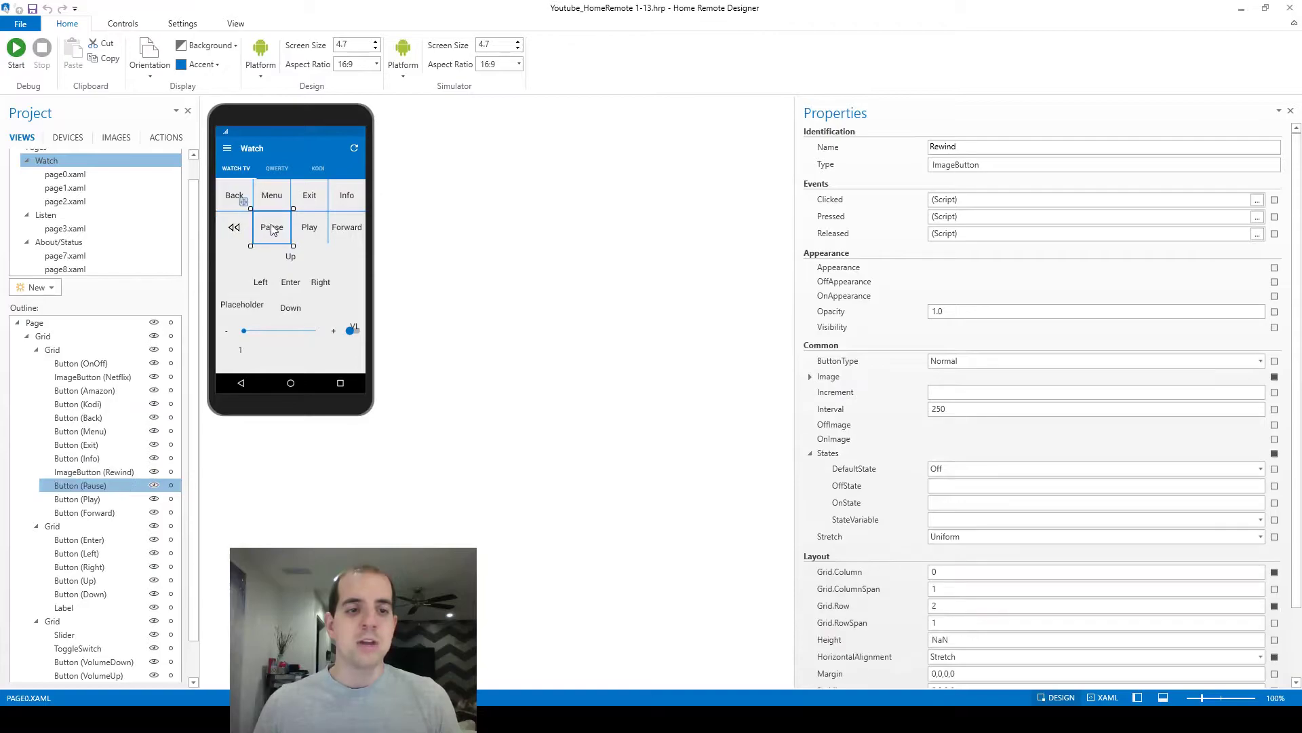
pyautogui.click(258, 278)
pyautogui.click(293, 253)
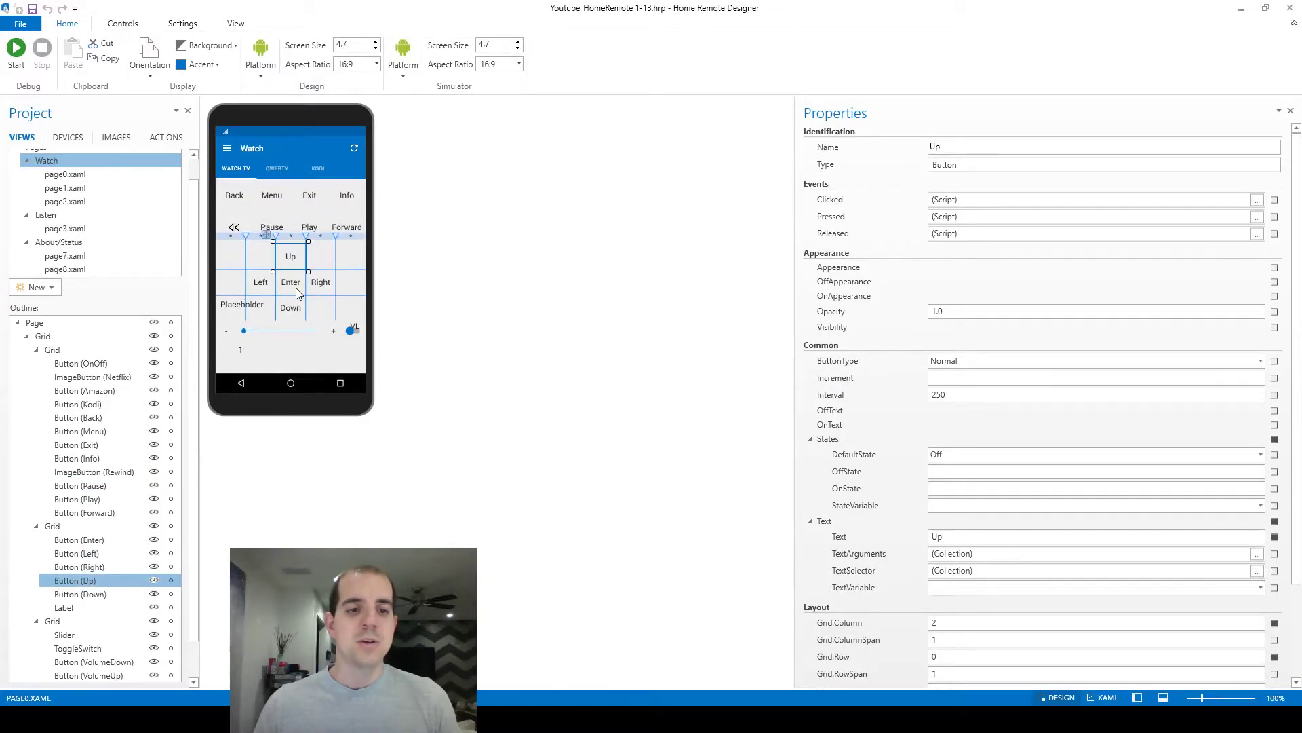
pyautogui.click(296, 289)
pyautogui.click(321, 283)
pyautogui.click(298, 308)
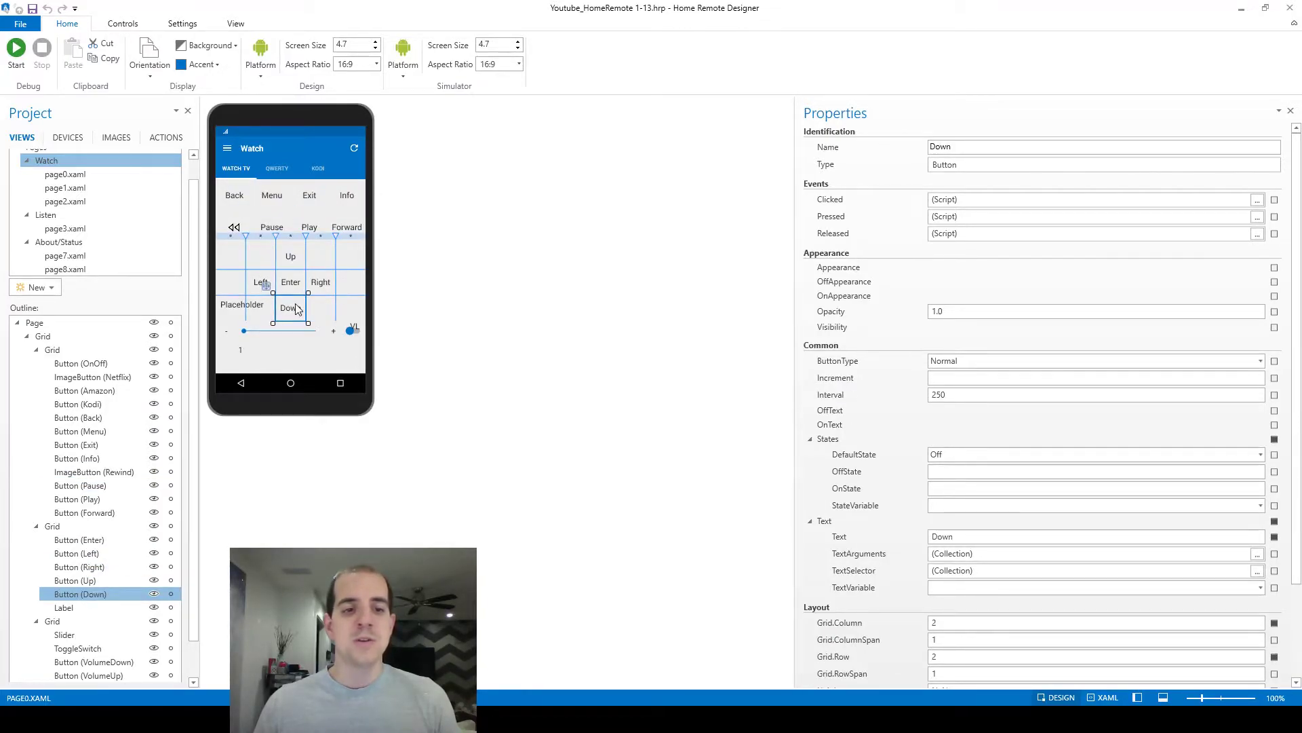
pyautogui.click(347, 330)
pyautogui.click(247, 352)
pyautogui.scroll(-2, 247, 351)
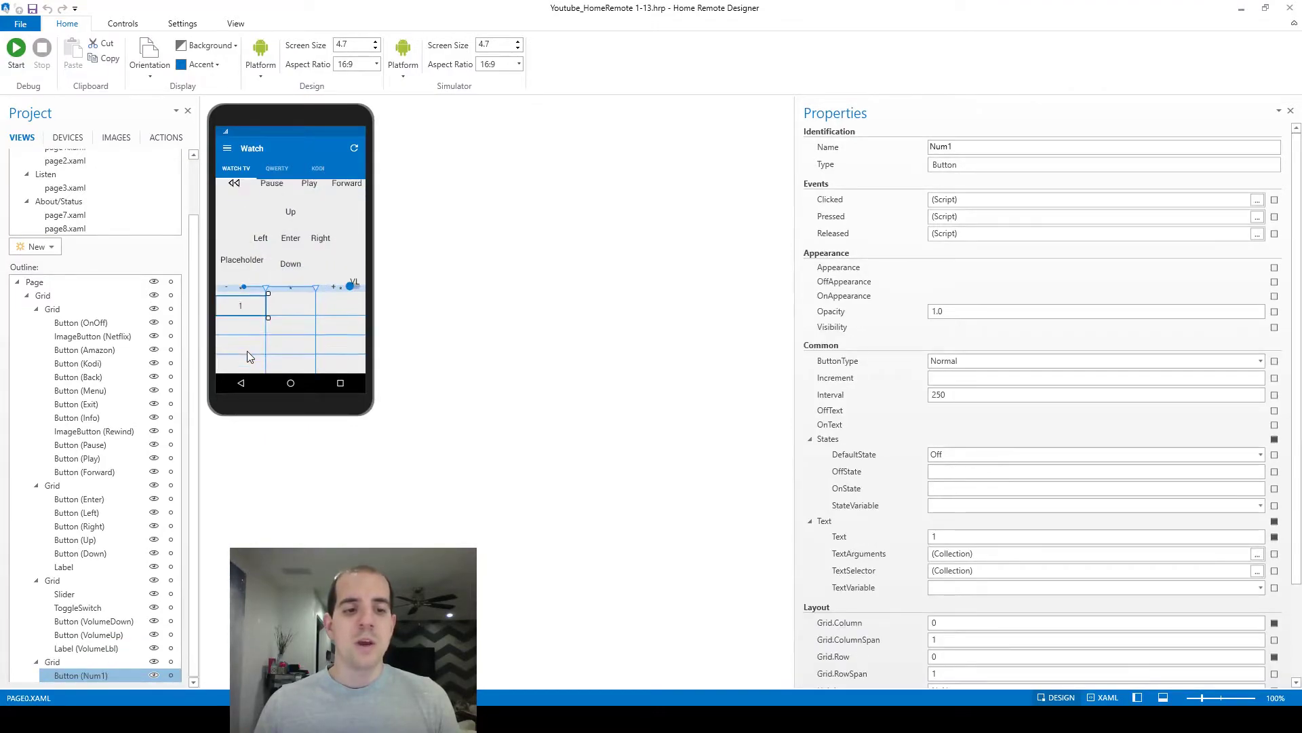
pyautogui.scroll(2, 311, 287)
pyautogui.scroll(-2, 314, 283)
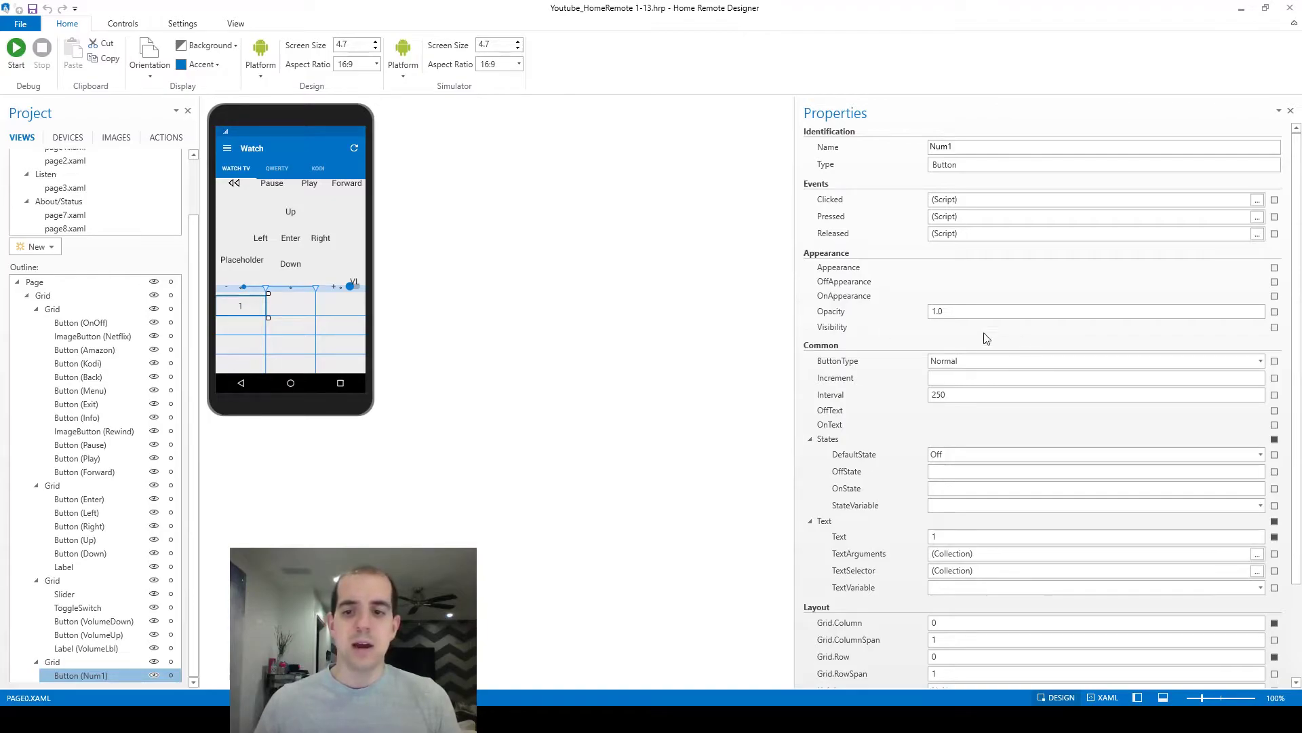
# Step: Customize the Num1 button's Appearance, setting its Background theme colour to Accent
pyautogui.click(1274, 268)
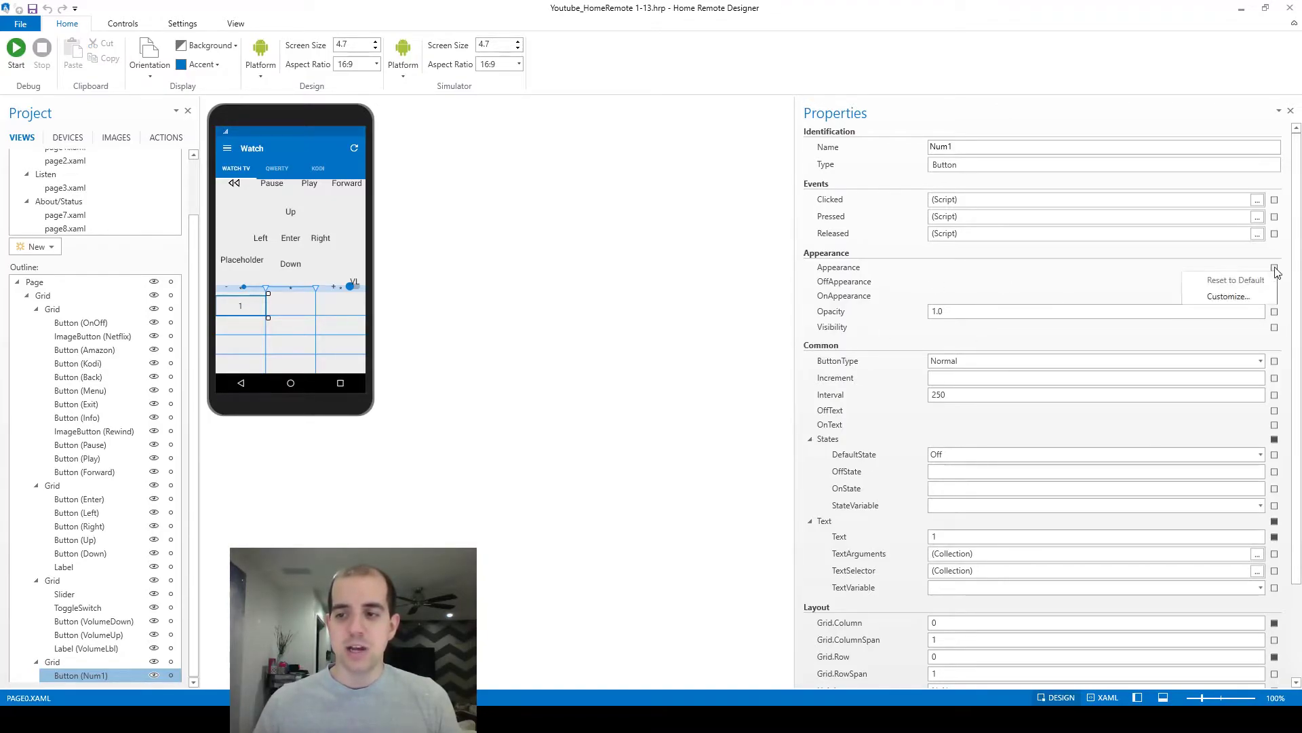
pyautogui.click(1251, 297)
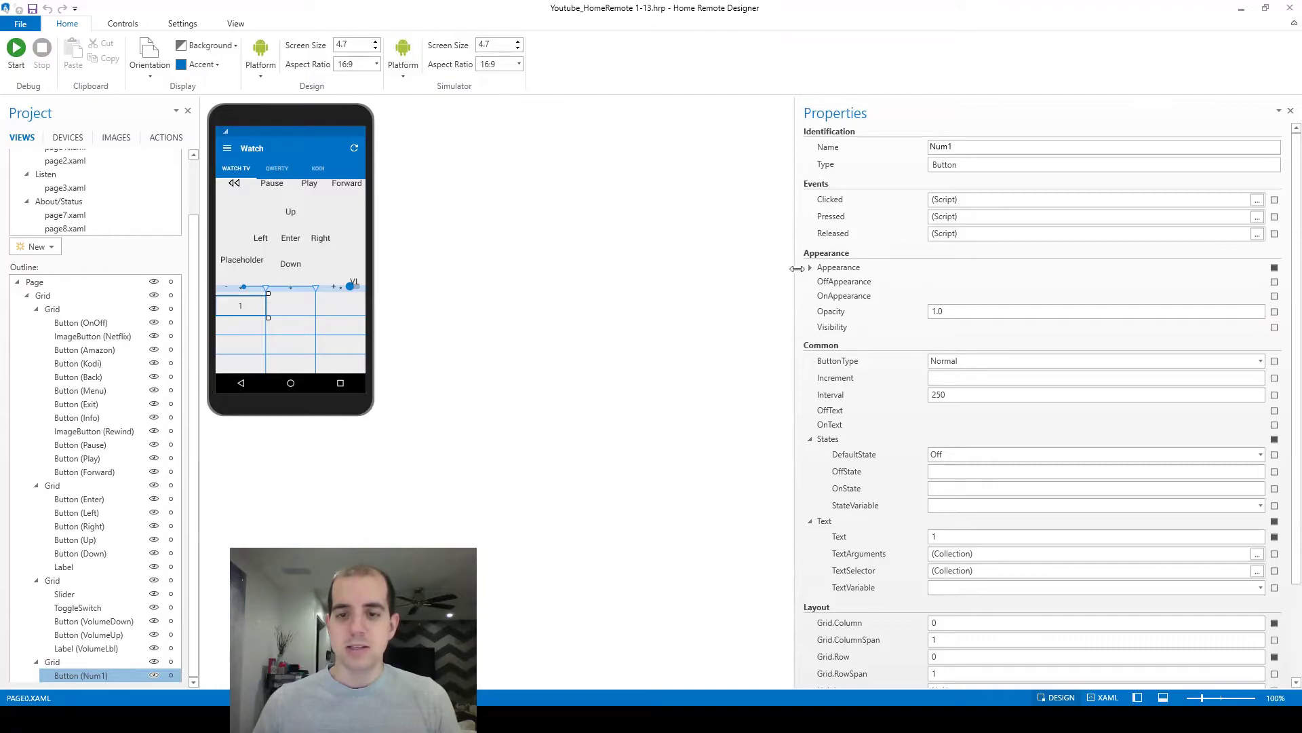
pyautogui.click(810, 269)
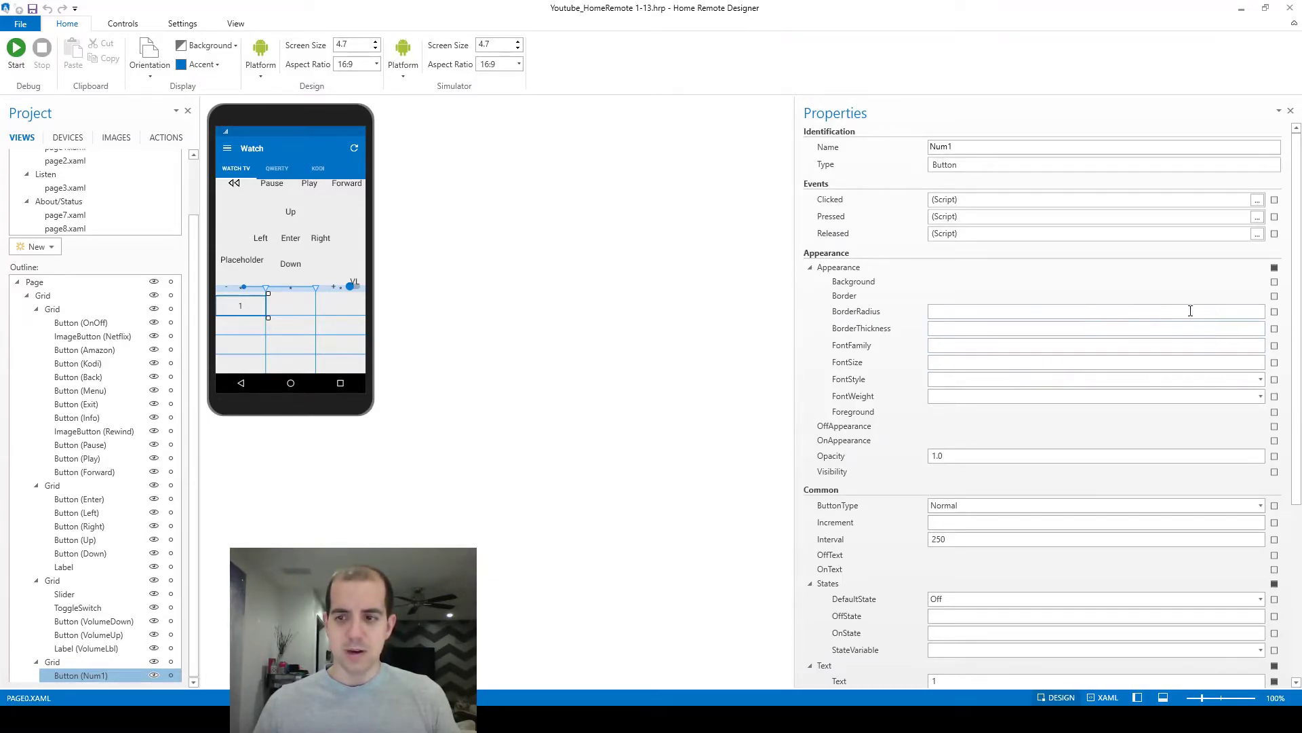
pyautogui.click(1274, 281)
pyautogui.click(1230, 312)
pyautogui.click(825, 281)
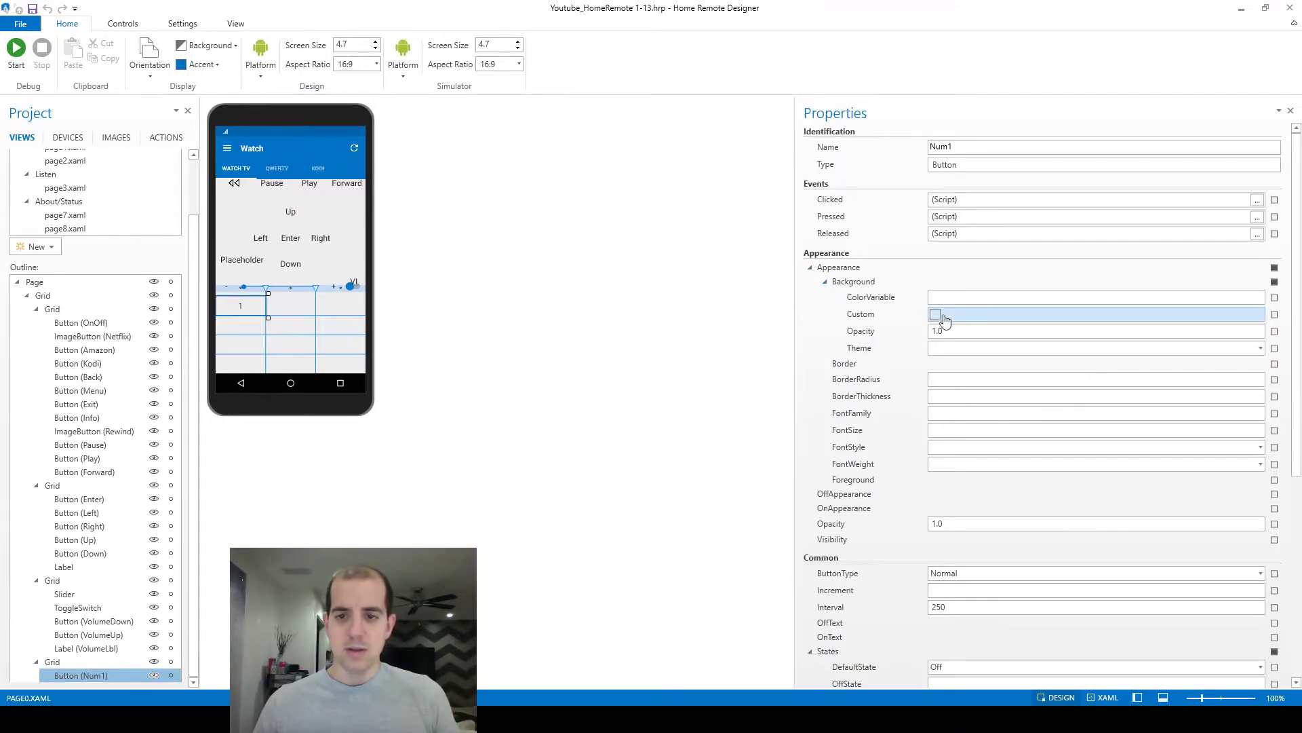
pyautogui.click(1259, 348)
pyautogui.click(1043, 369)
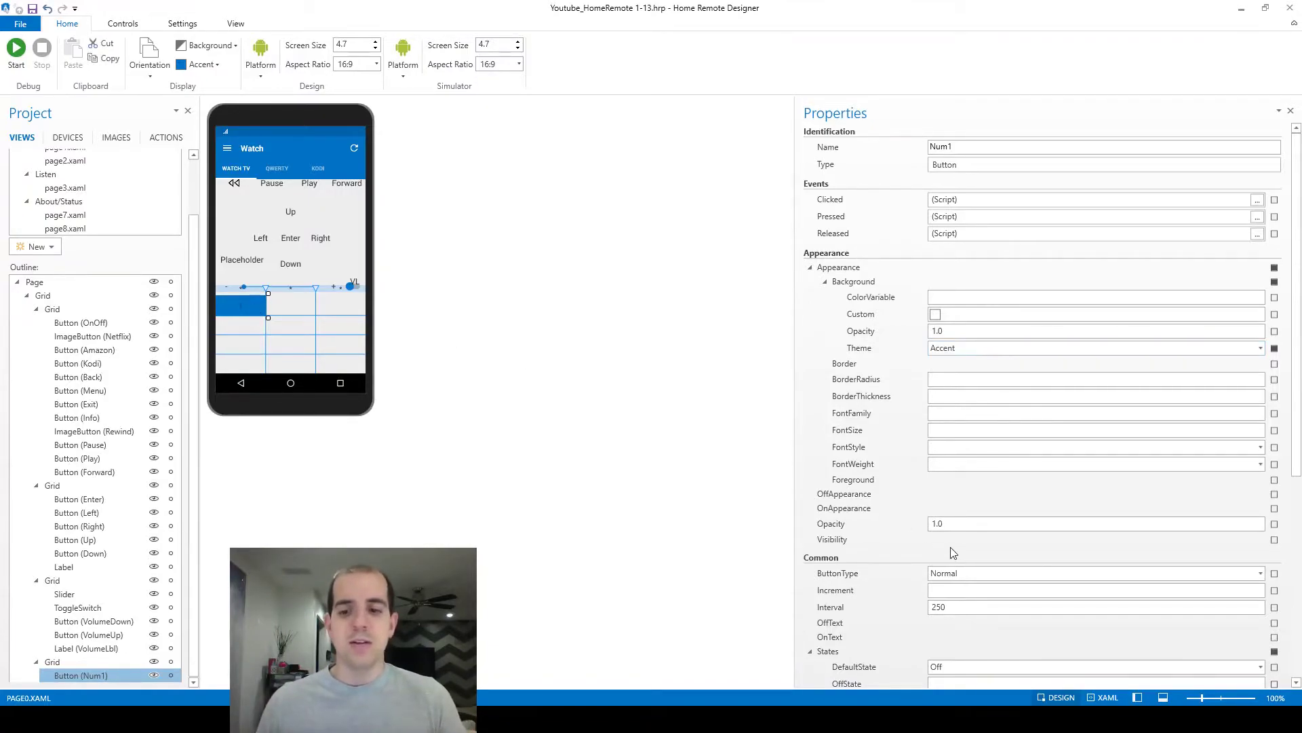
# Step: Change the Num1 button's Margin from 0,0,0,0 to 5,5,5,5, then reselect the button
pyautogui.scroll(-5, 984, 543)
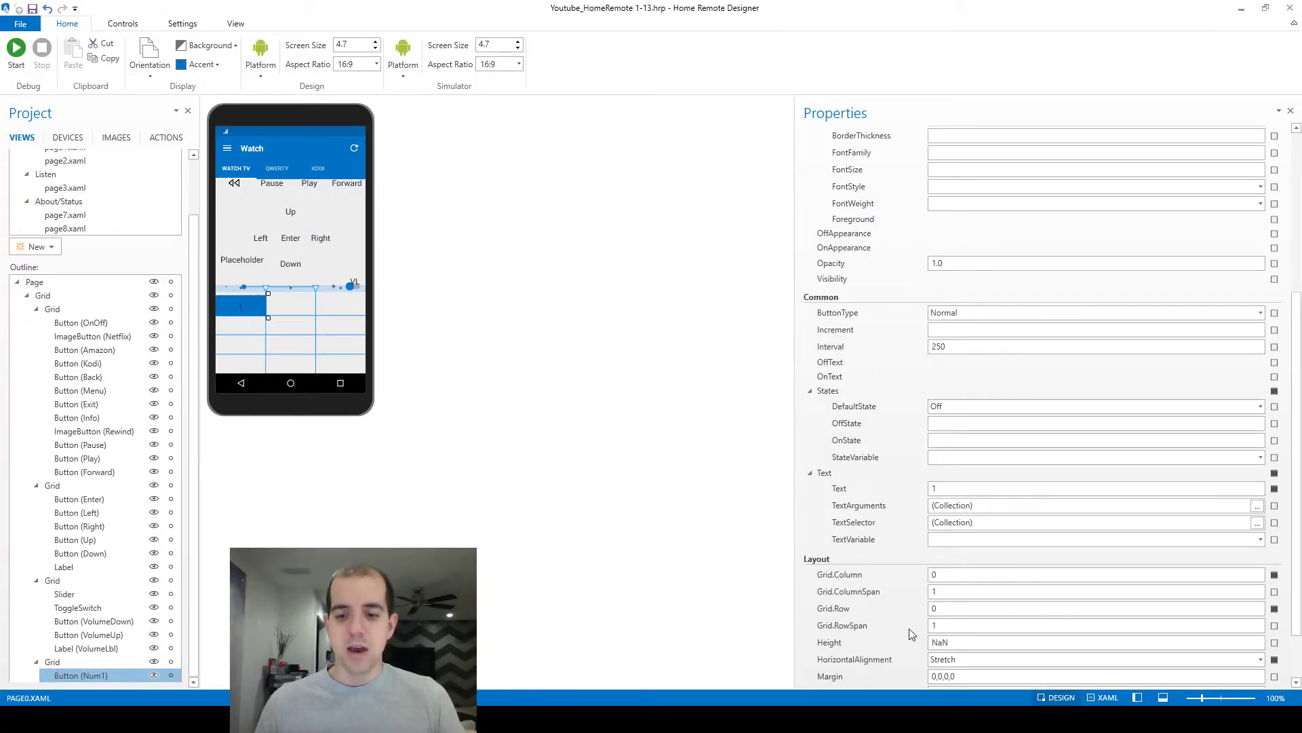
pyautogui.scroll(-2, 956, 662)
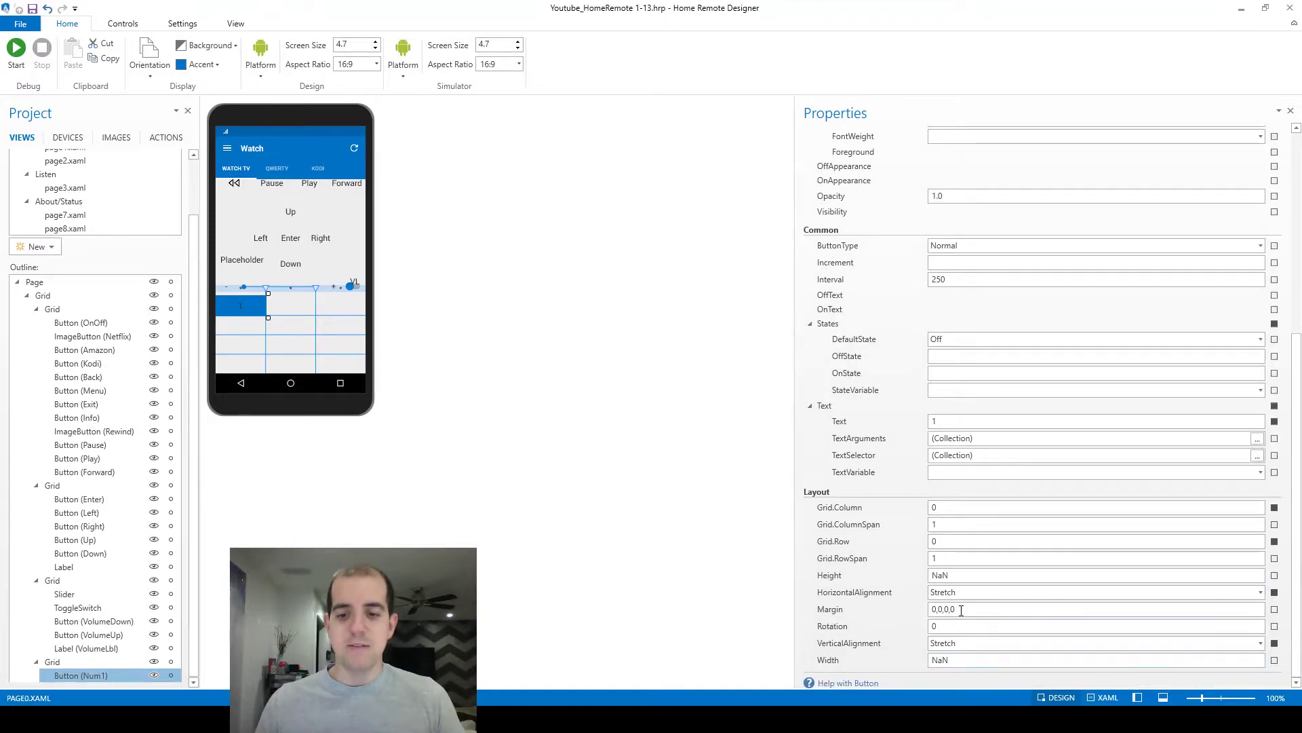
pyautogui.moveTo(953, 609); pyautogui.dragTo(902, 601)
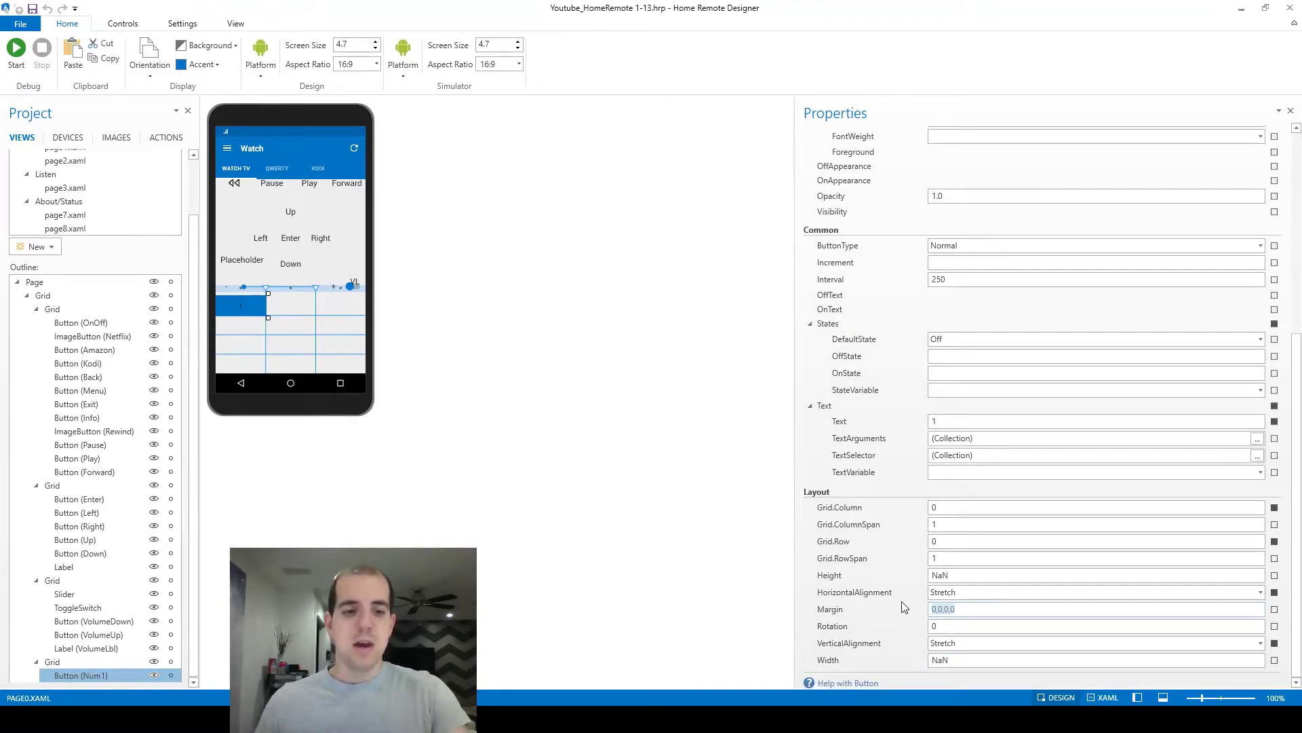
pyautogui.write('5,5,5,5')
pyautogui.press('Return')
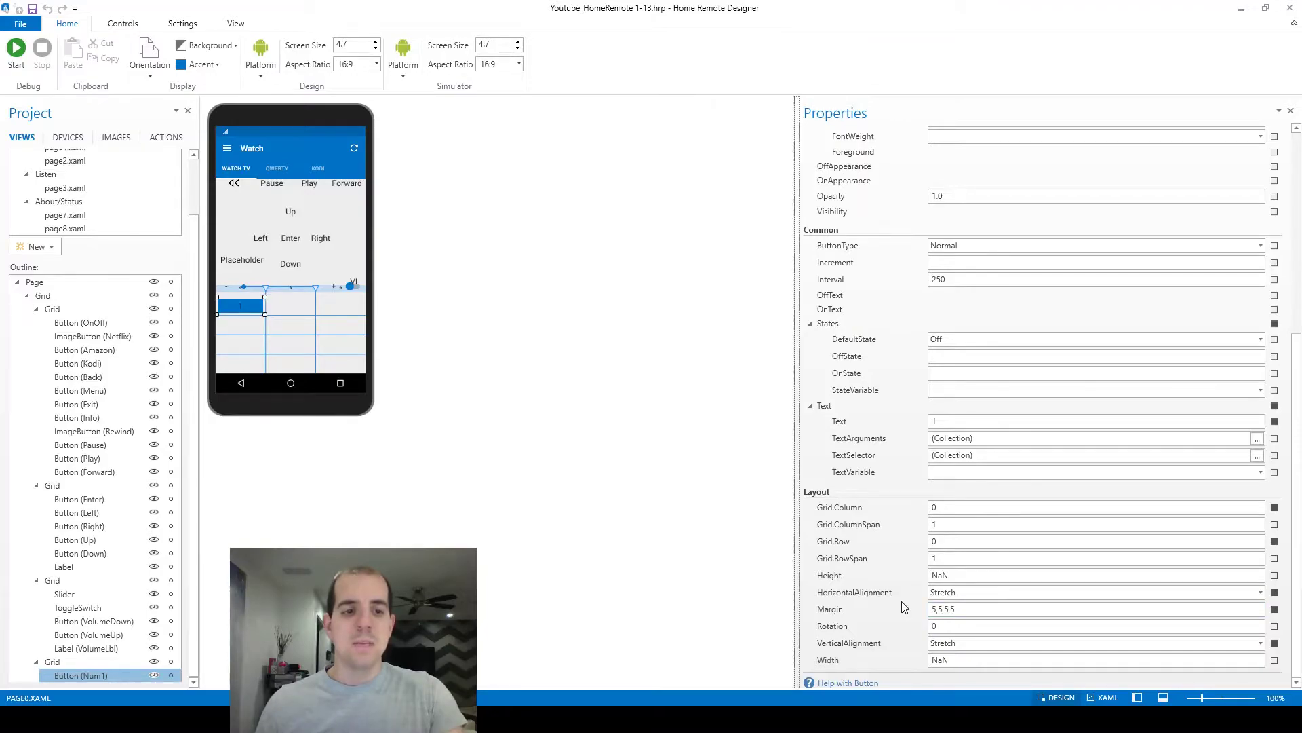
pyautogui.click(274, 314)
pyautogui.click(257, 311)
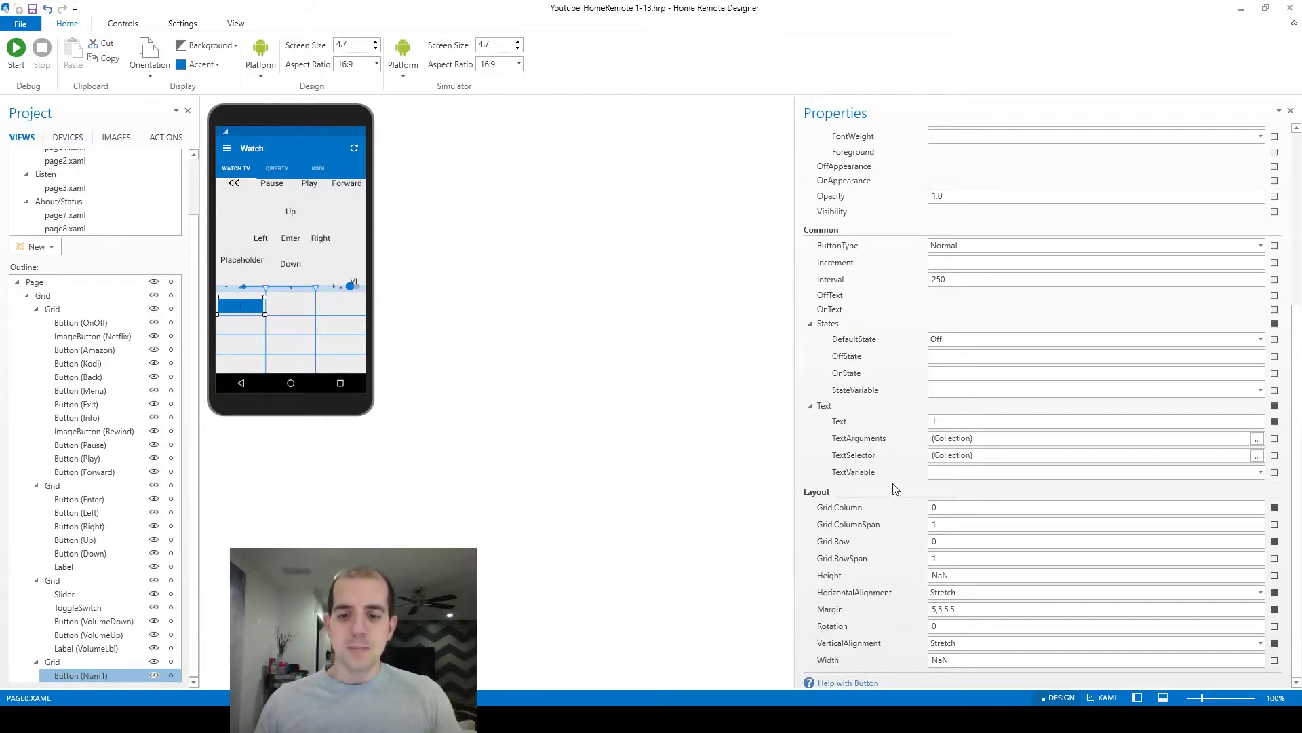
# Step: Set the Num1 button's BorderRadius to 5 and select its parent Grid
pyautogui.scroll(5, 969, 469)
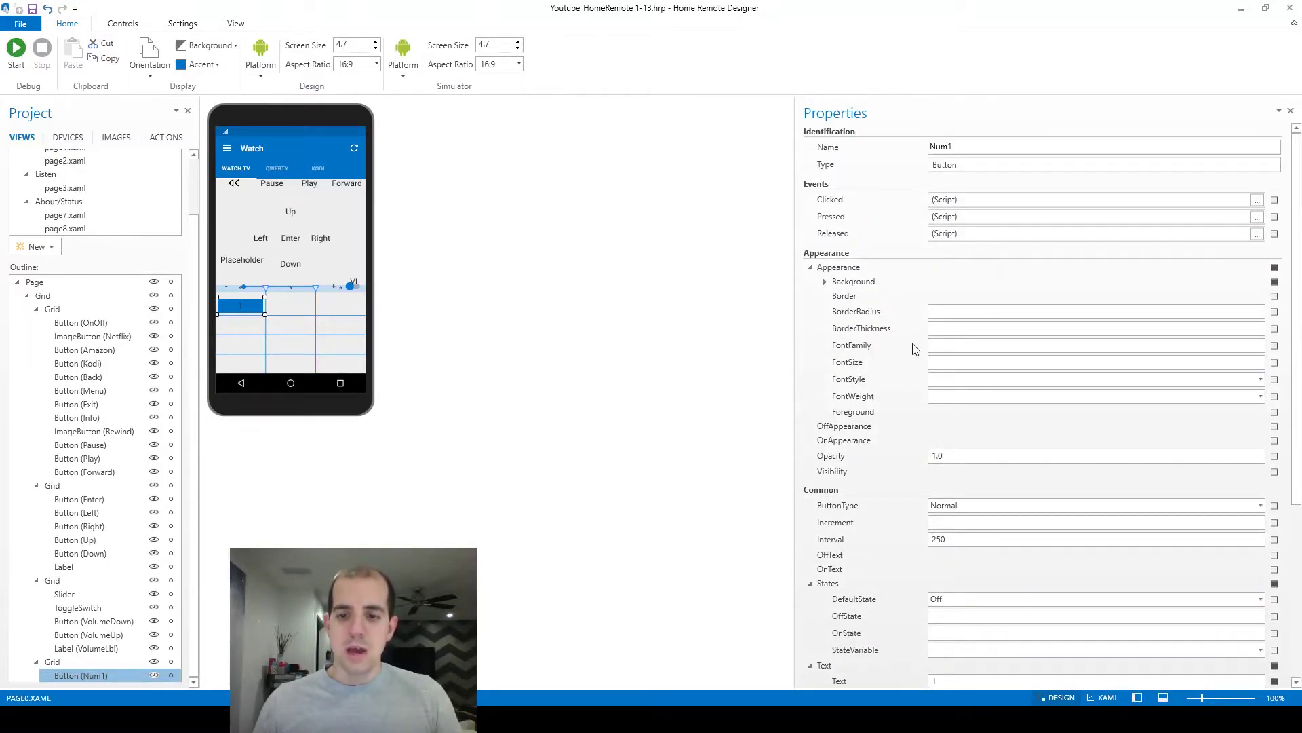
pyautogui.click(960, 314)
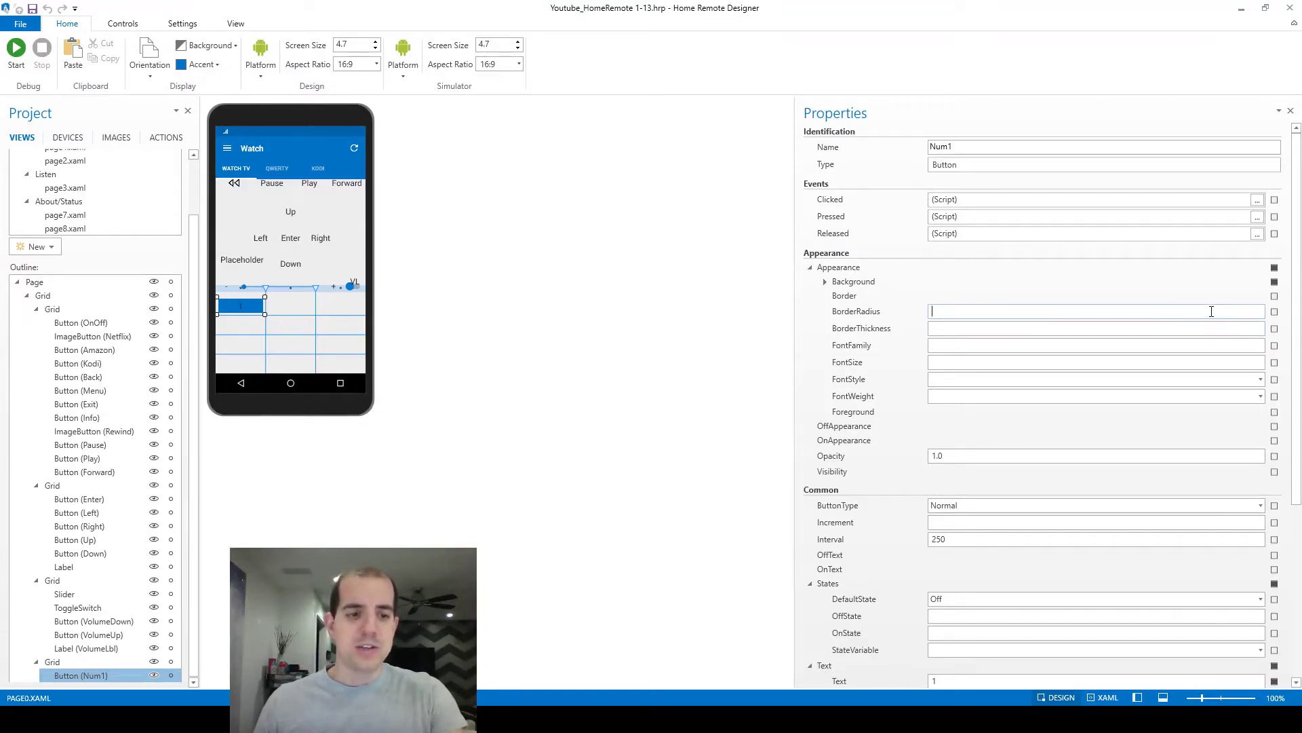
pyautogui.write('5')
pyautogui.press('Return')
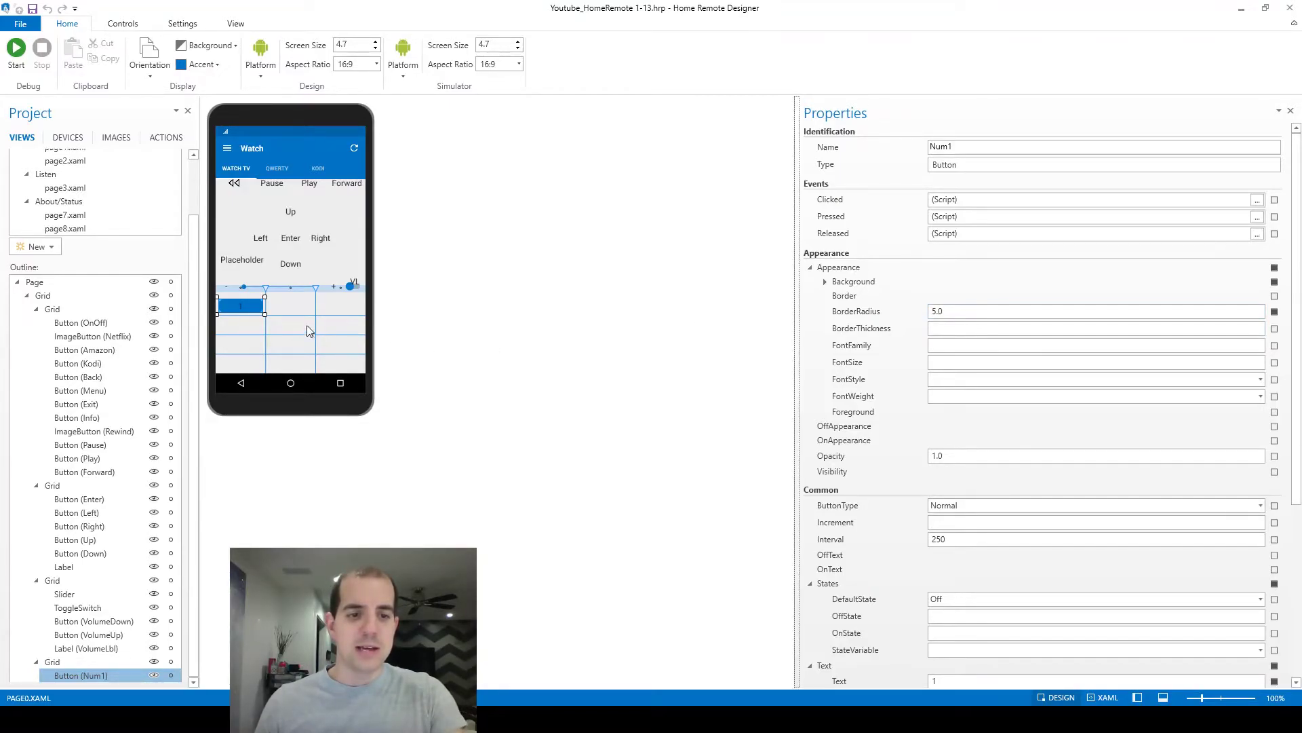
pyautogui.click(242, 314)
pyautogui.click(241, 314)
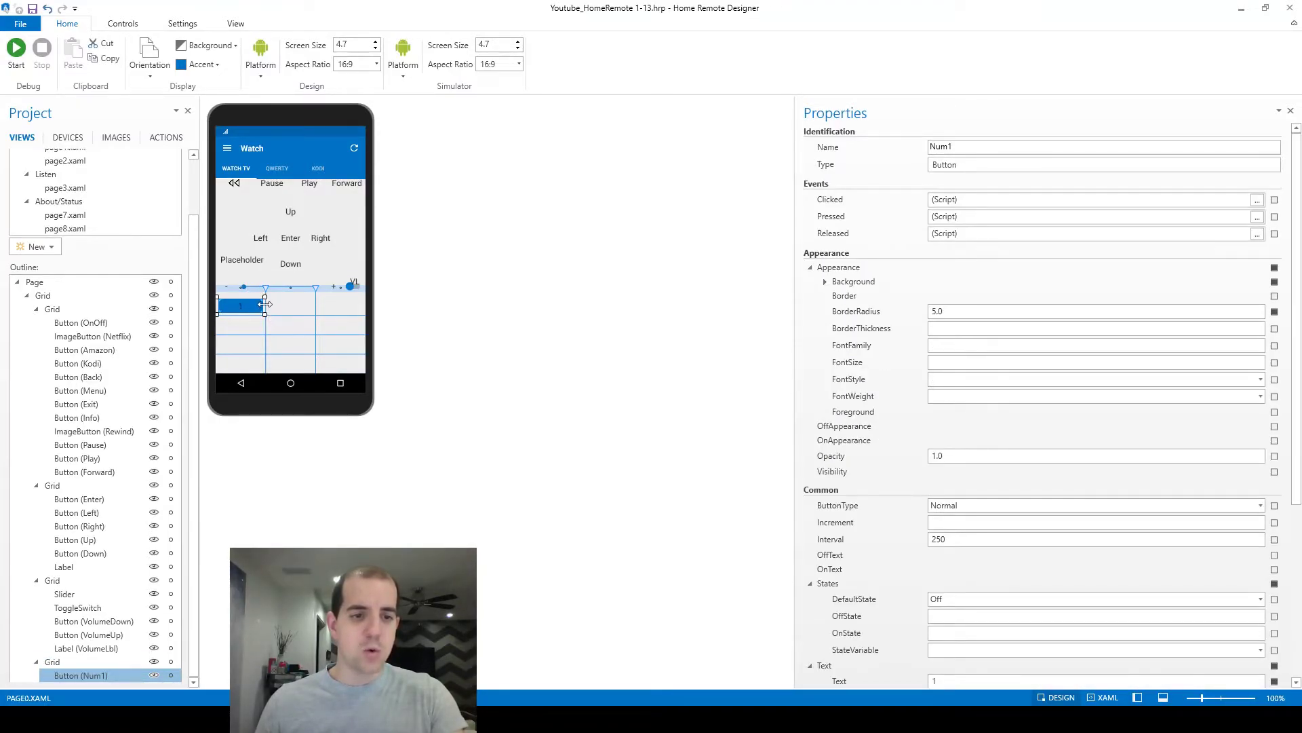
pyautogui.click(293, 311)
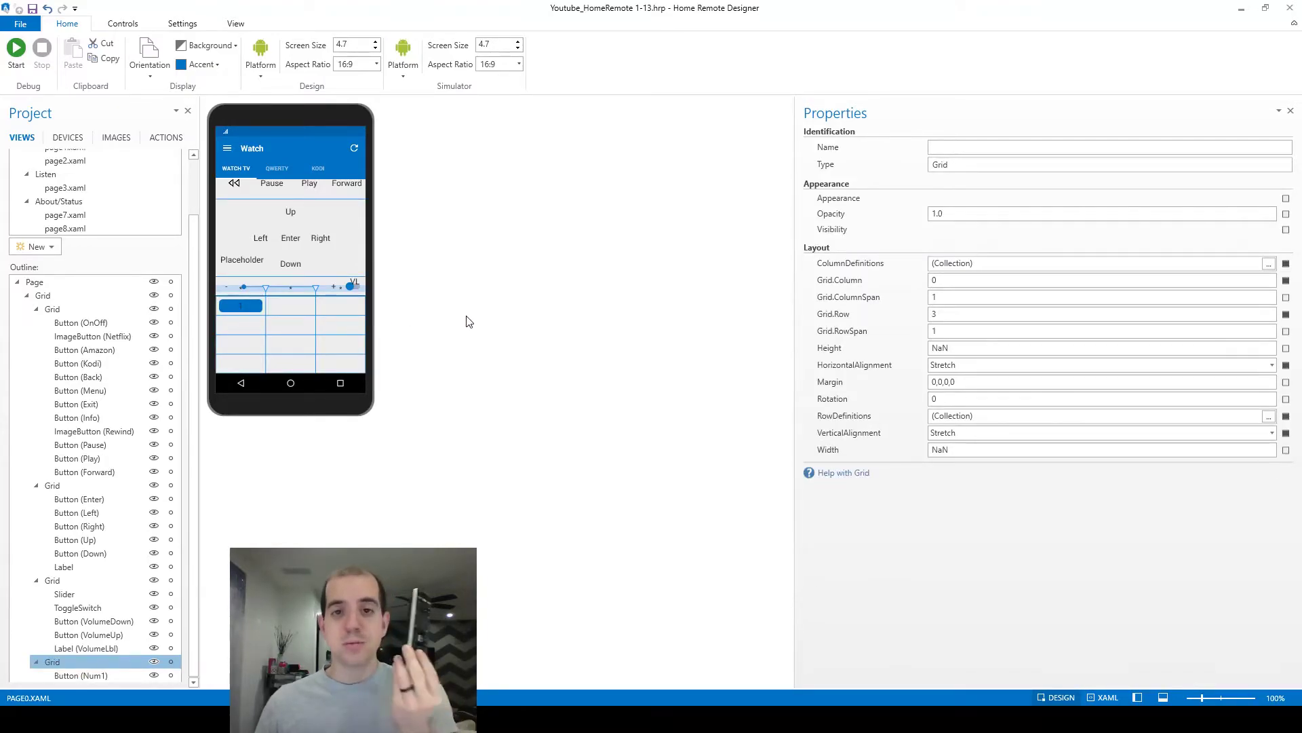
pyautogui.click(252, 311)
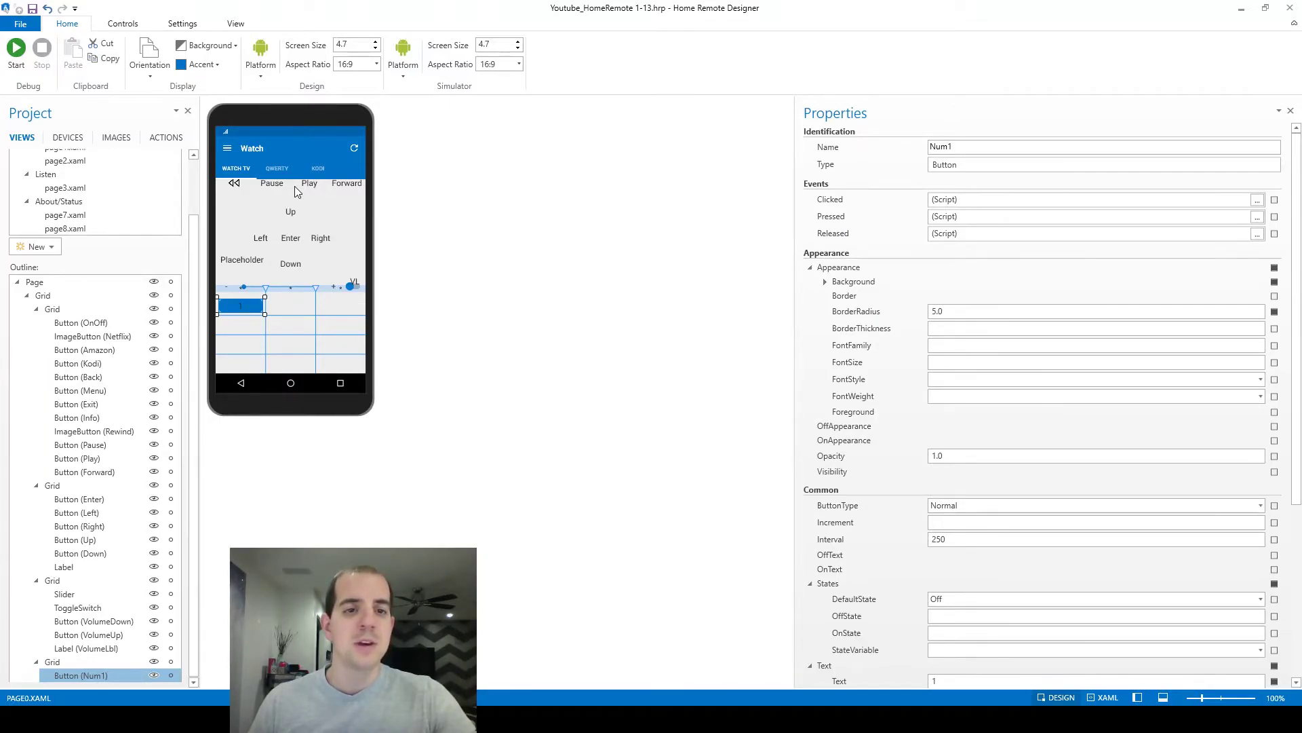
pyautogui.scroll(2, 299, 215)
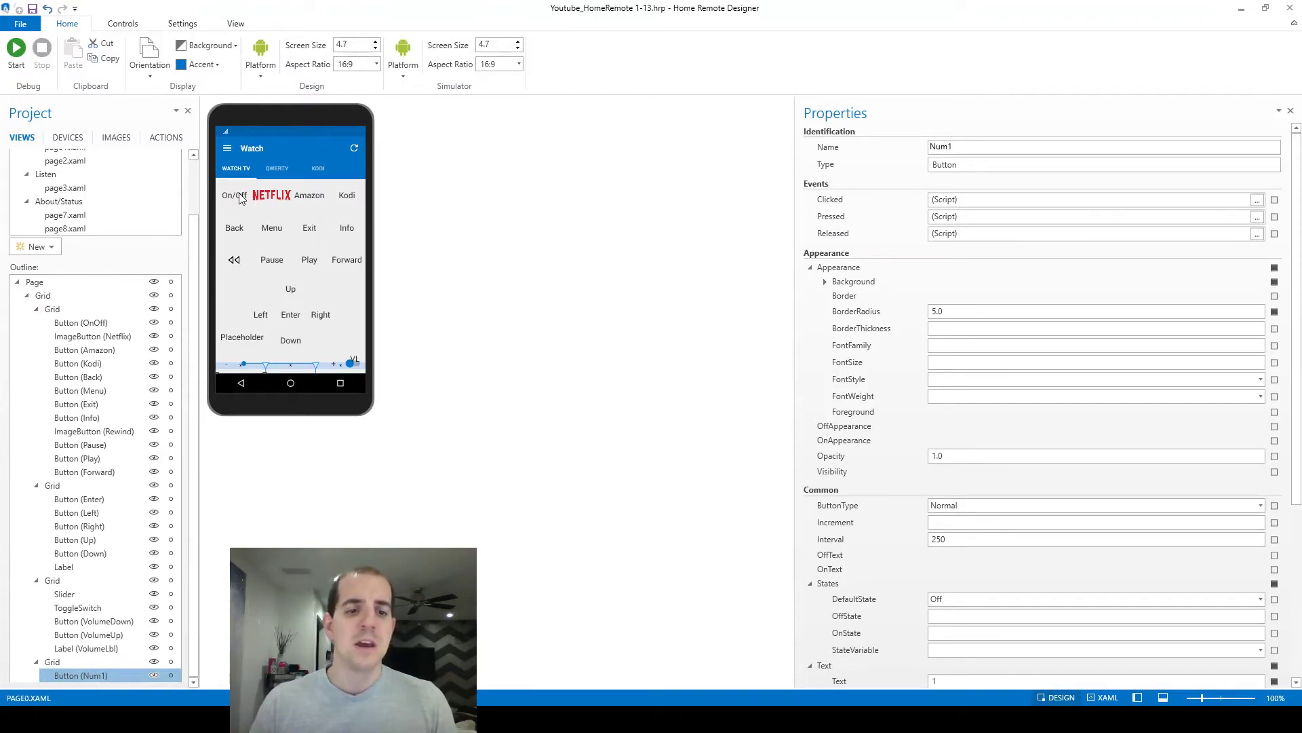
pyautogui.click(353, 300)
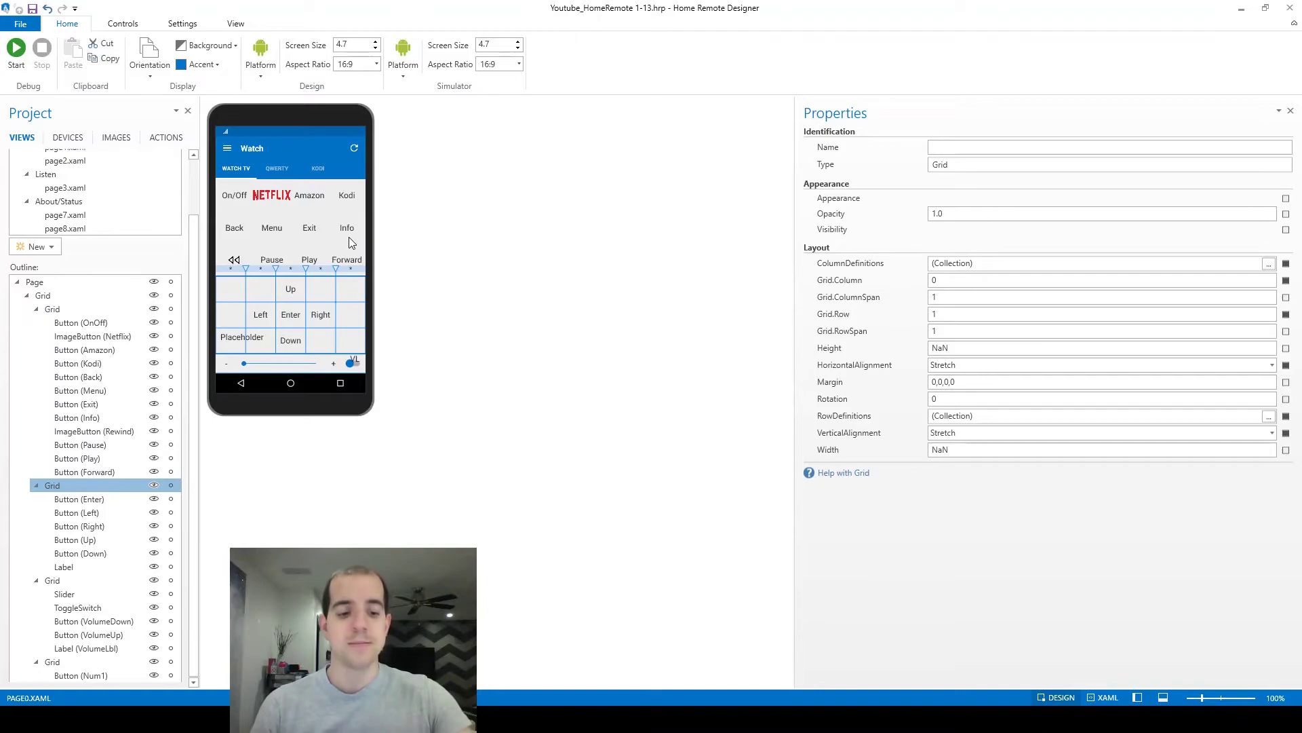
# Step: Select the Amazon button on the phone layout
pyautogui.click(305, 215)
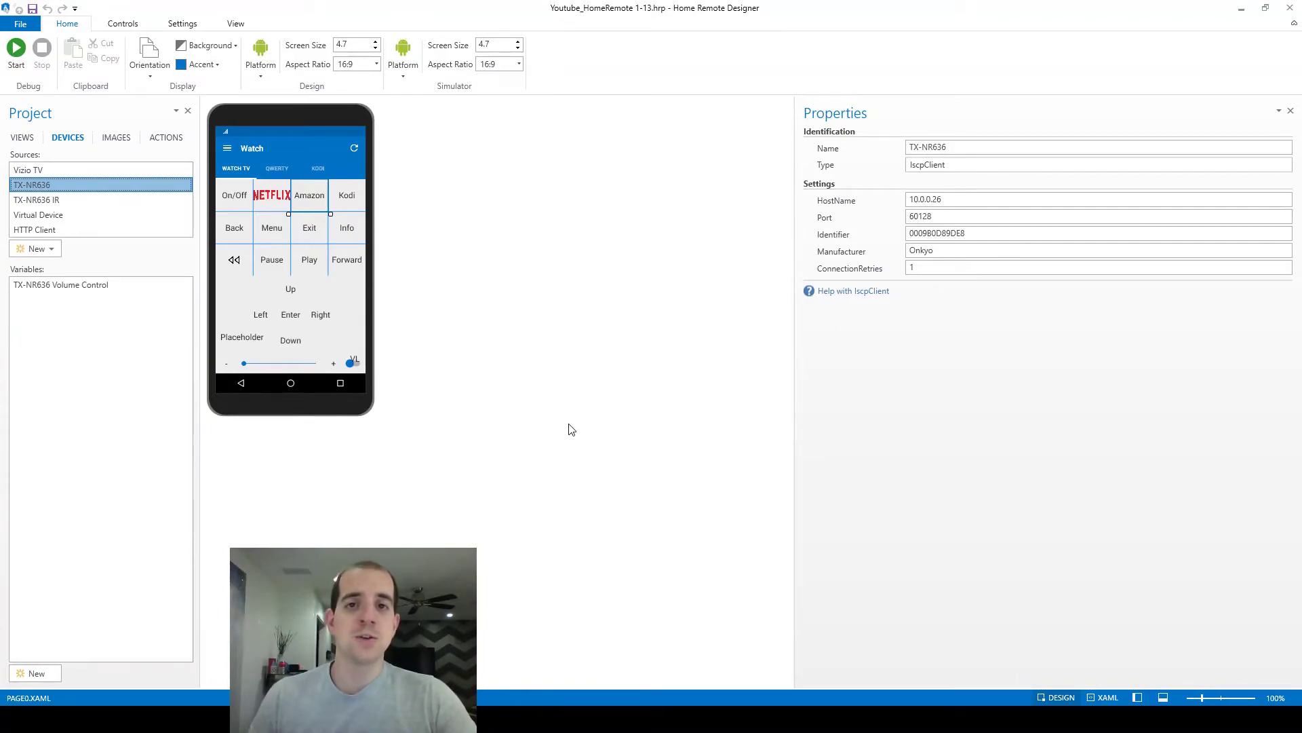
# Step: Inspect the IR code of the Vizio TV - NETFLIX variable under DEVICES
pyautogui.click(87, 171)
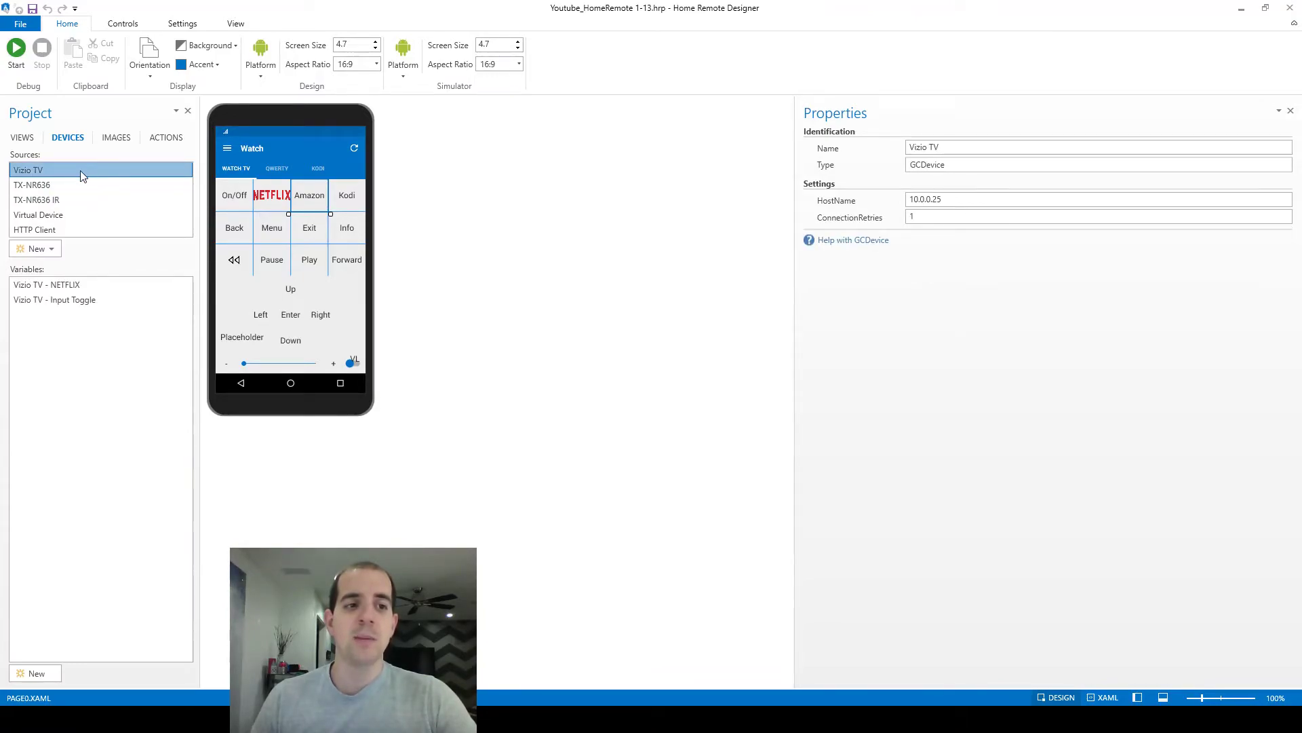
pyautogui.click(75, 284)
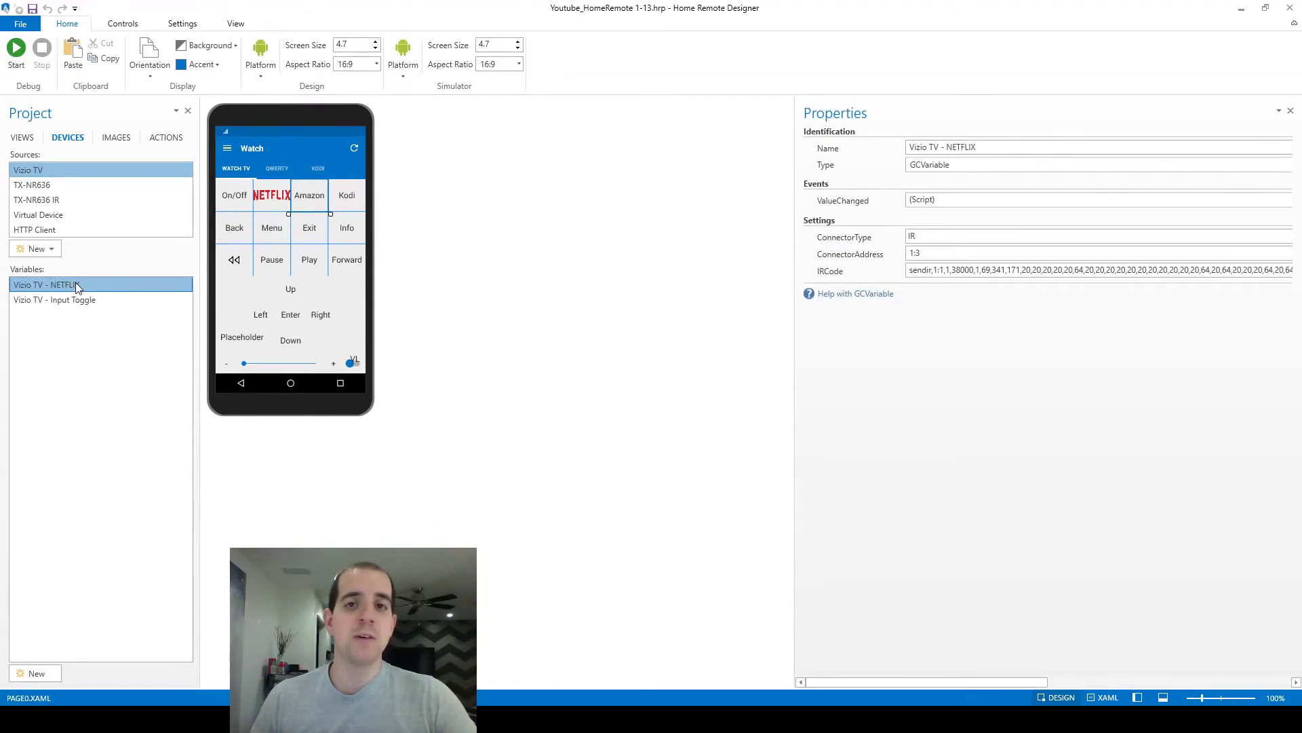
pyautogui.click(27, 138)
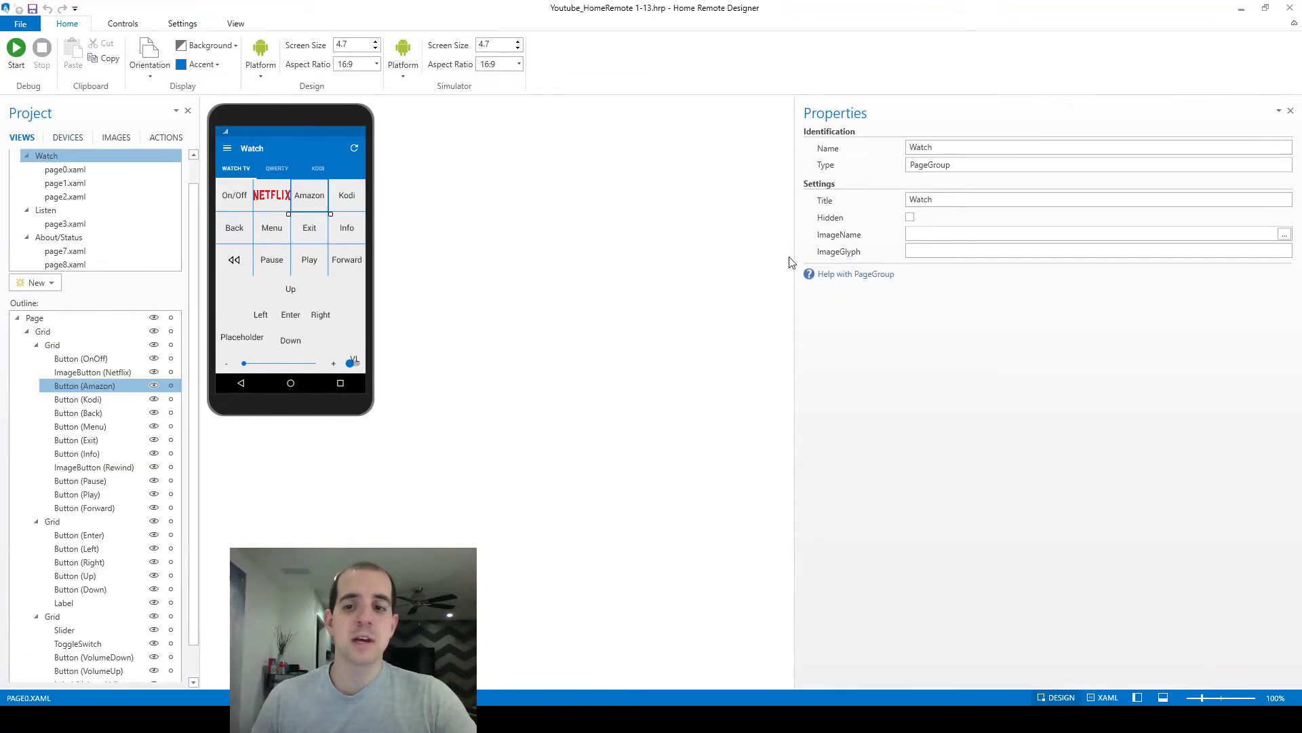
# Step: Review the Back button's available state variables without changing them, then return to the outline
pyautogui.click(234, 230)
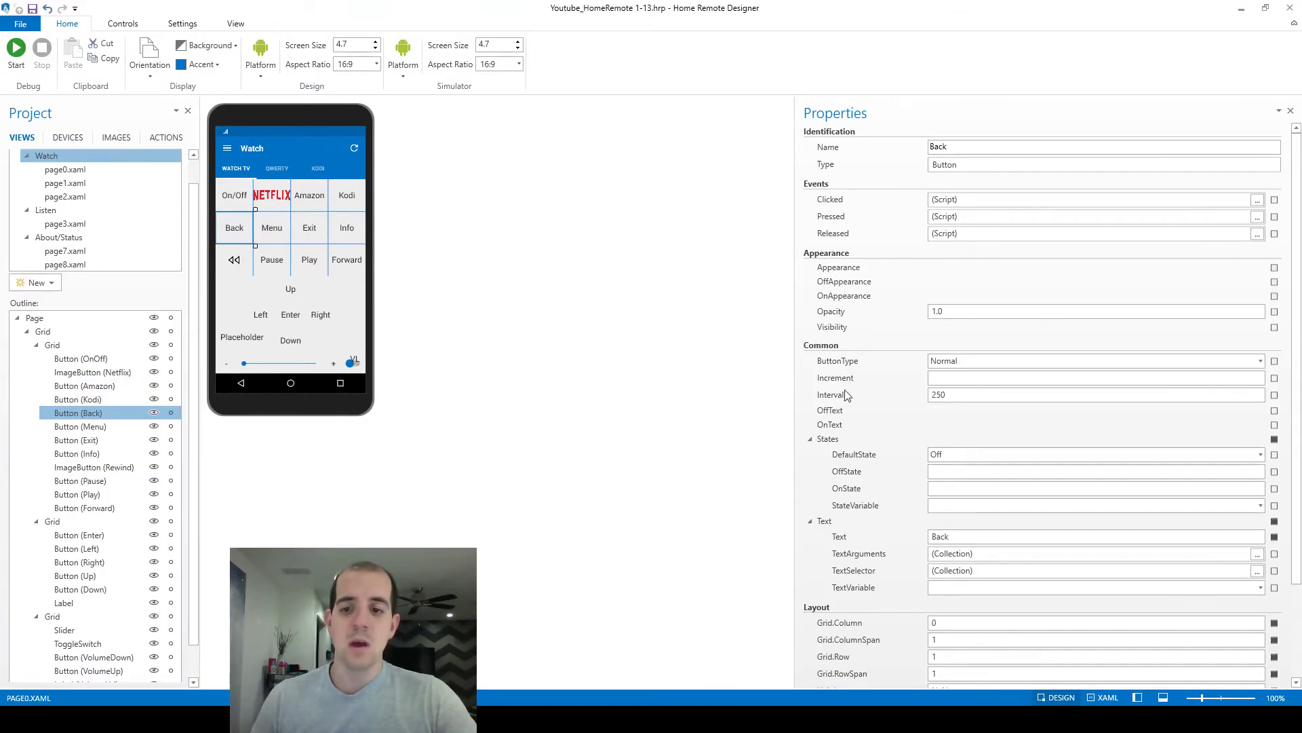
pyautogui.click(1234, 505)
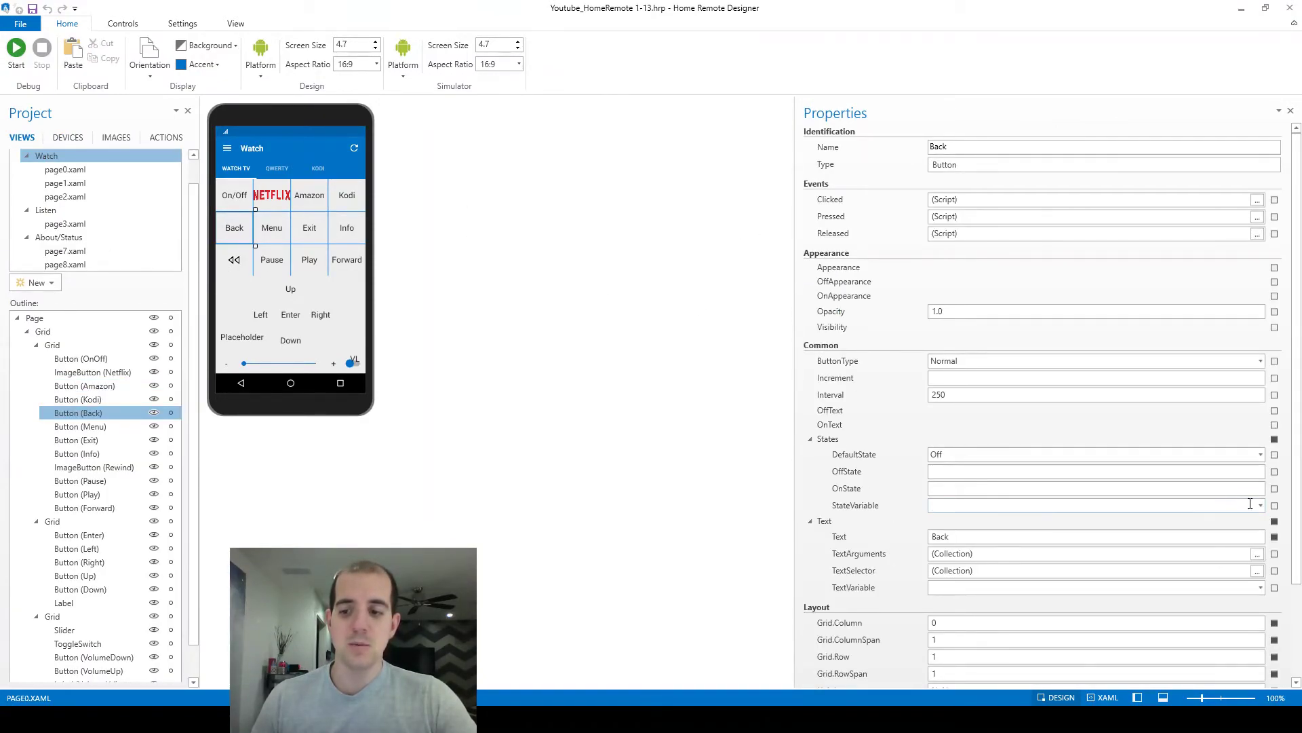
pyautogui.click(1260, 506)
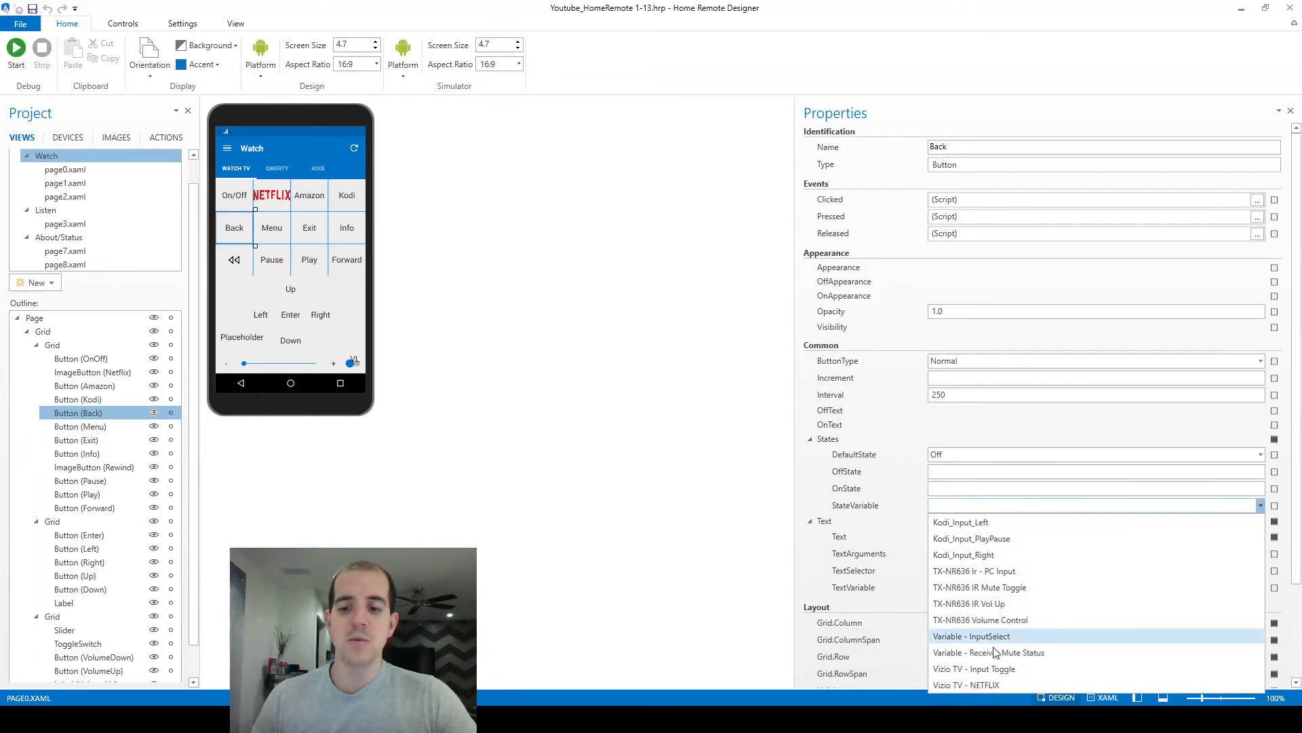
pyautogui.click(733, 358)
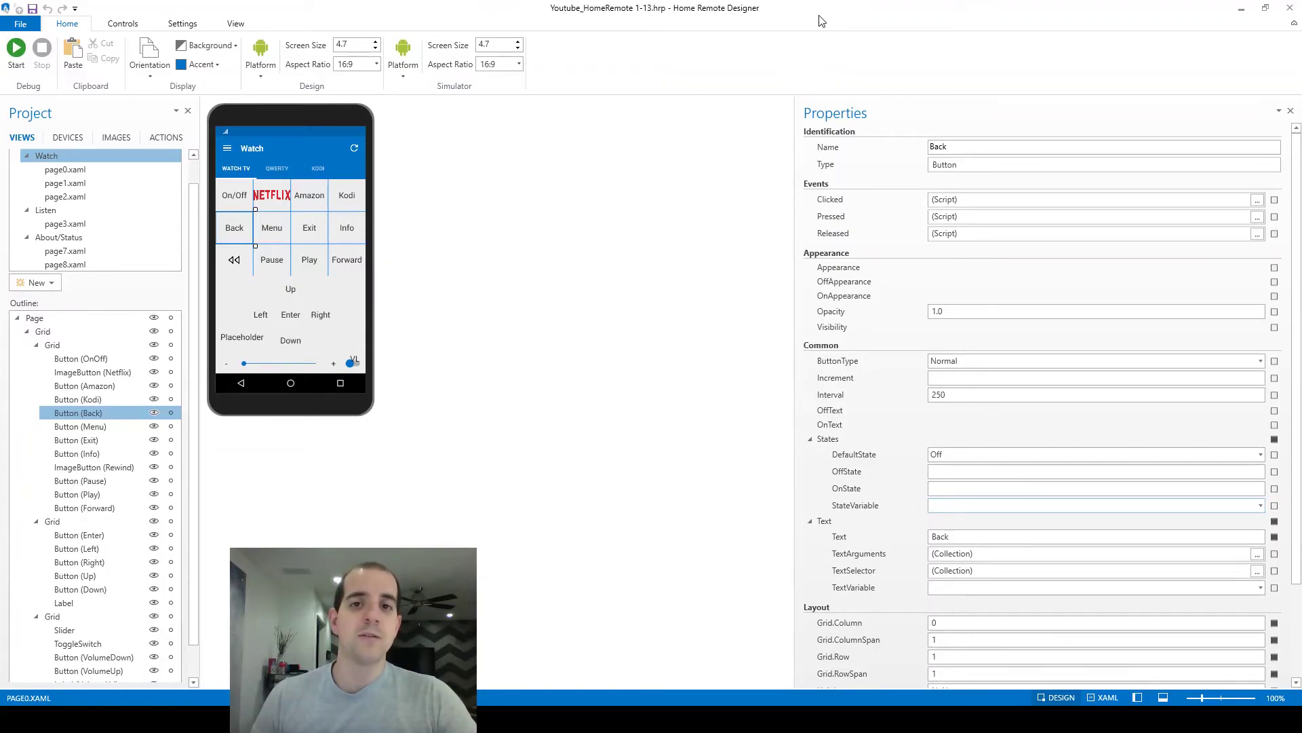
pyautogui.click(61, 139)
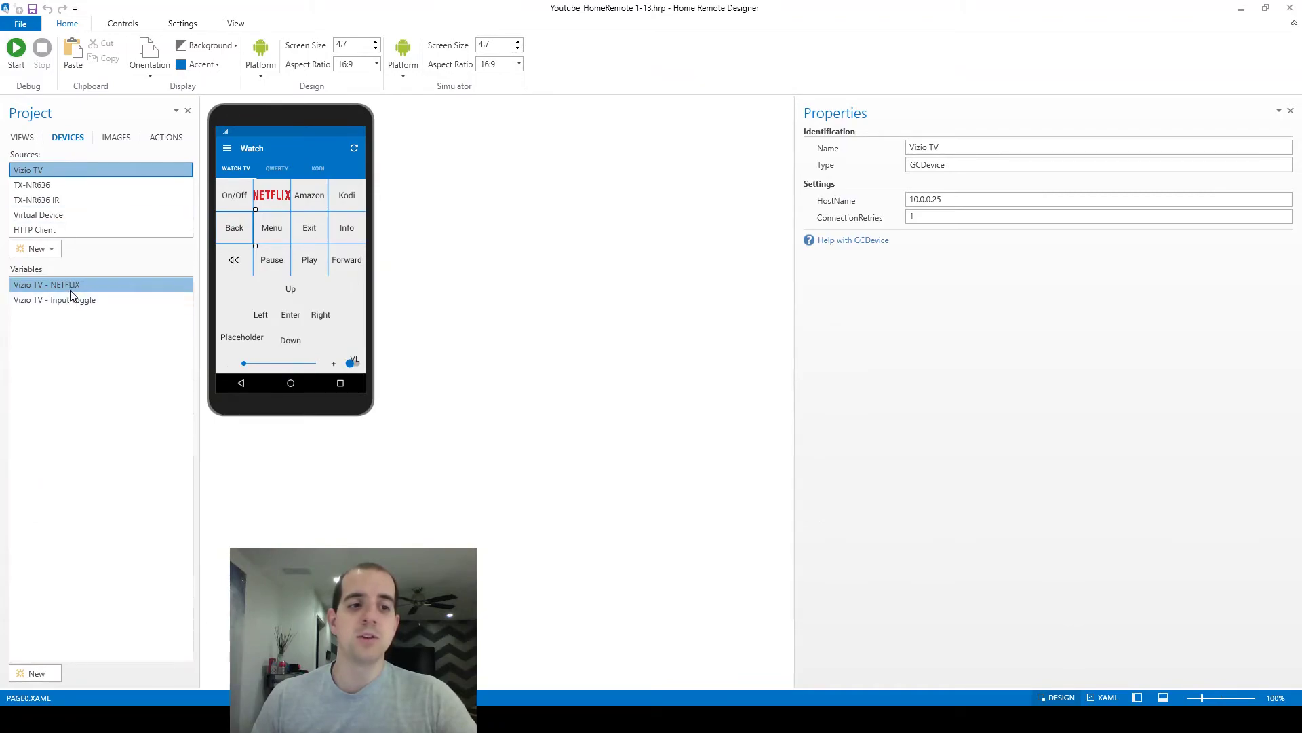
pyautogui.click(21, 139)
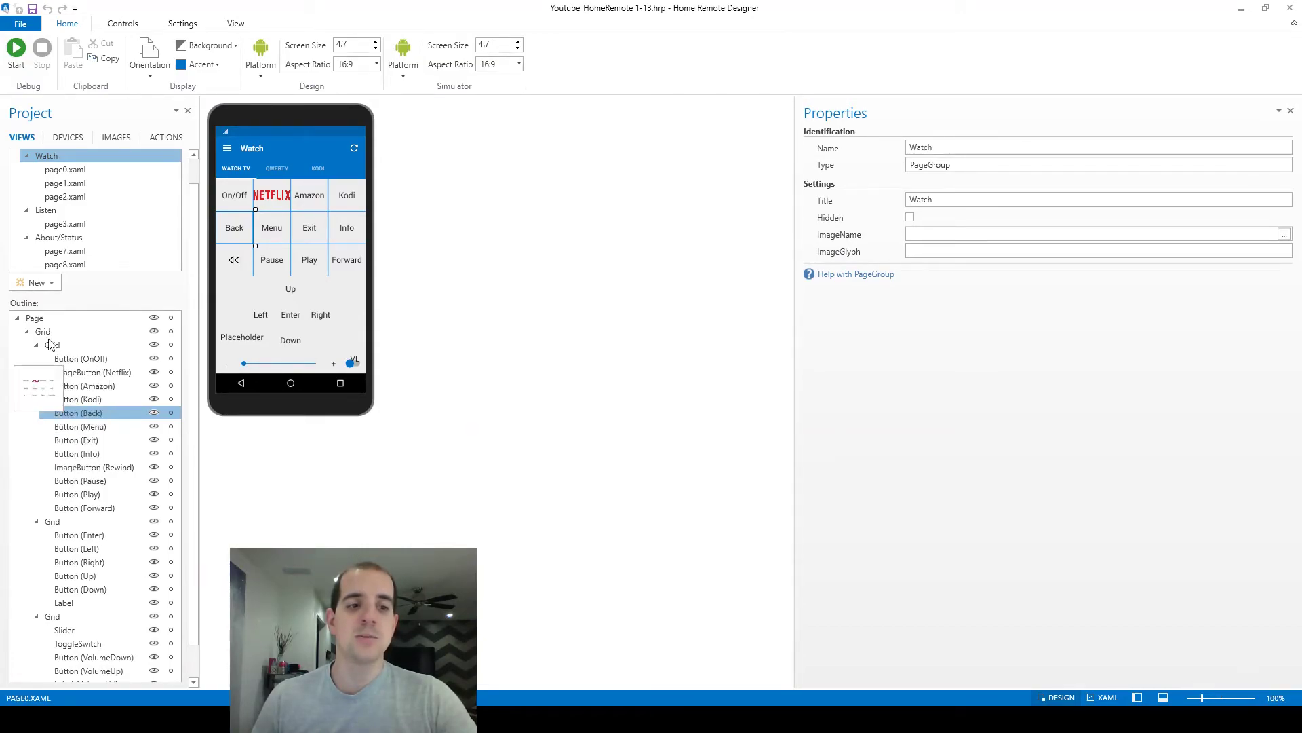
# Step: Check the names of the OnOff, Netflix, Kodi and Back buttons, selecting Back's name for editing
pyautogui.click(102, 359)
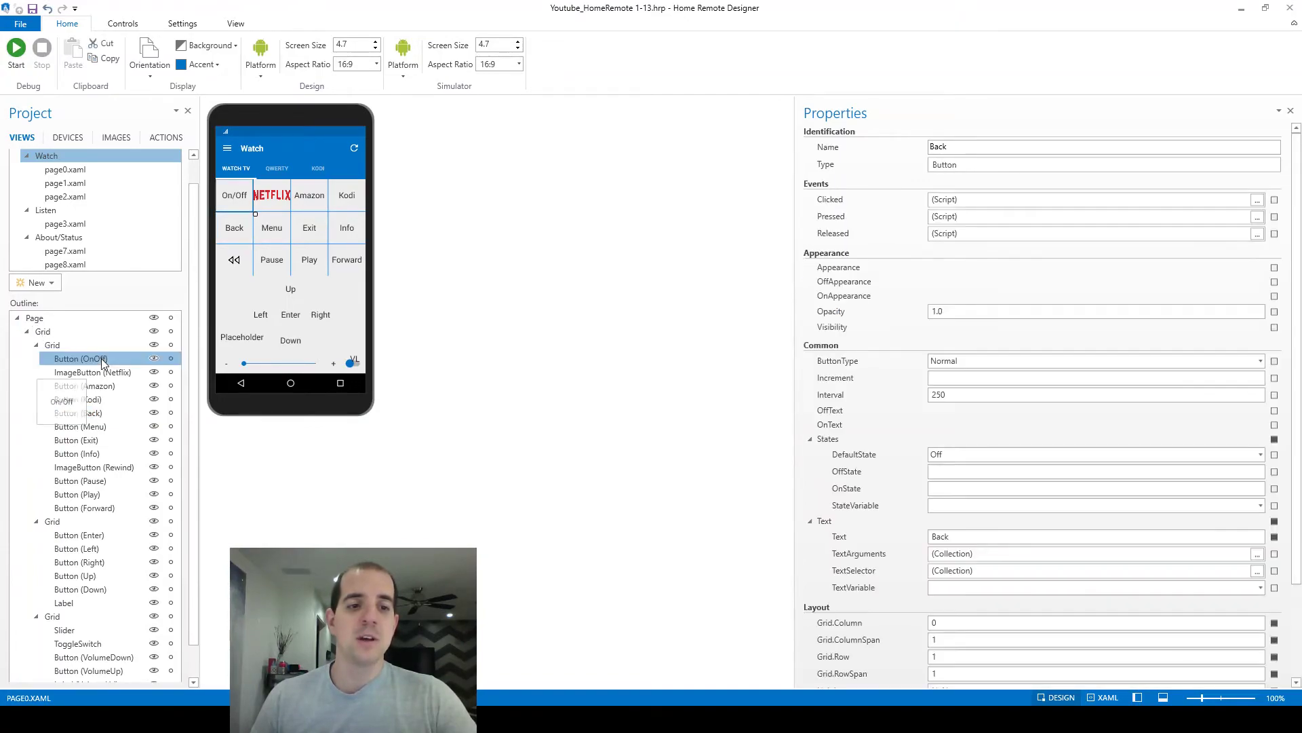
pyautogui.click(271, 196)
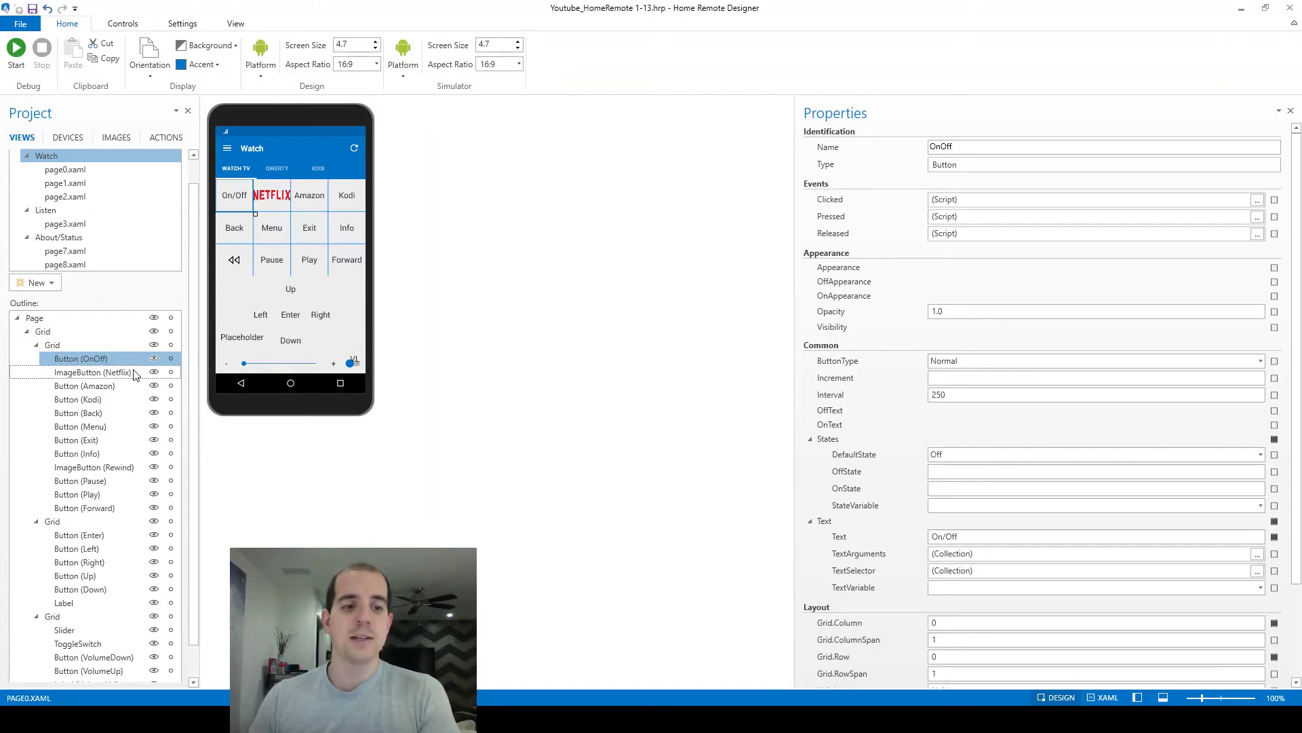
pyautogui.click(73, 399)
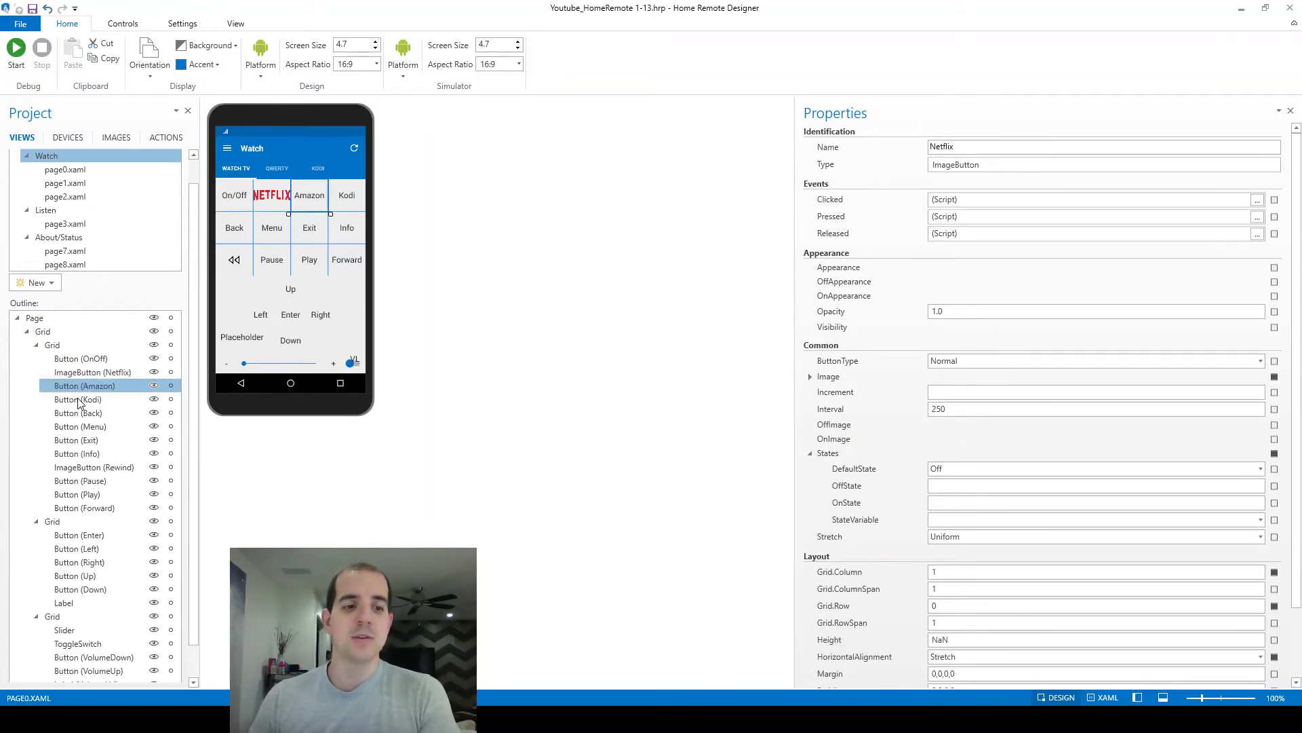
pyautogui.click(110, 414)
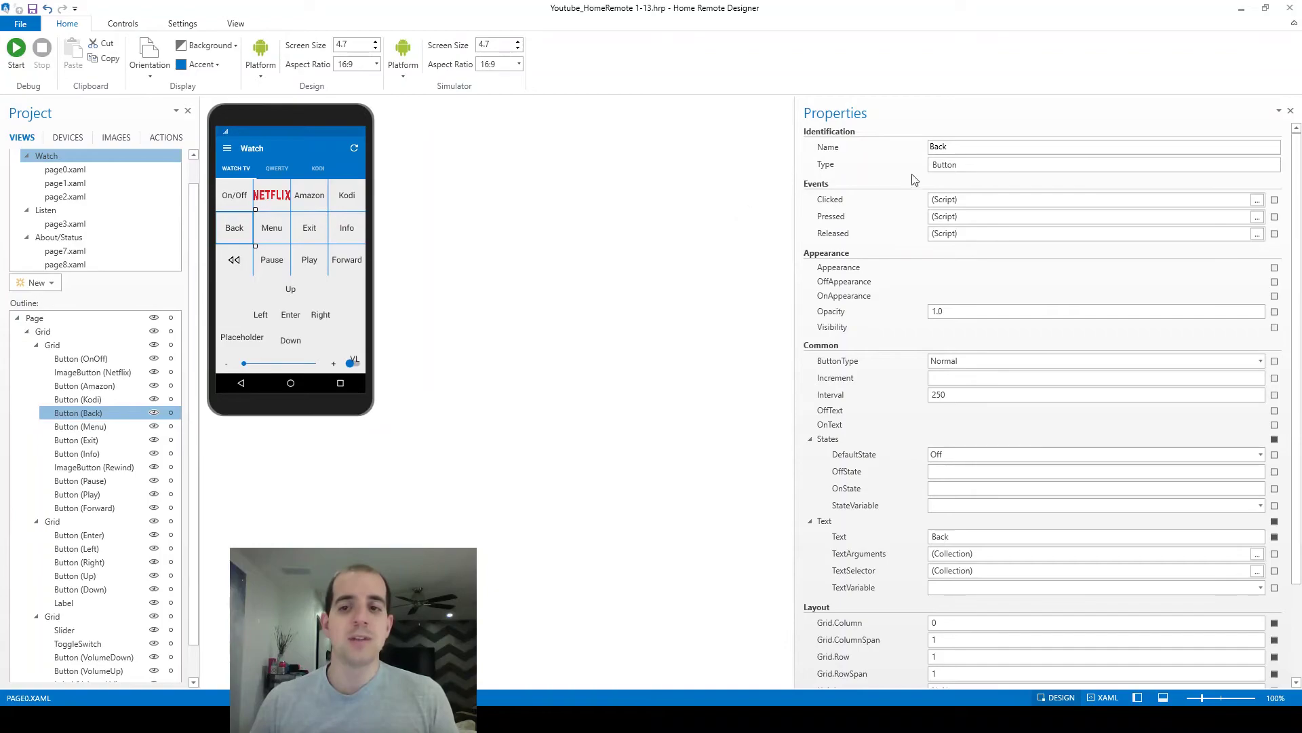
pyautogui.doubleClick(940, 147)
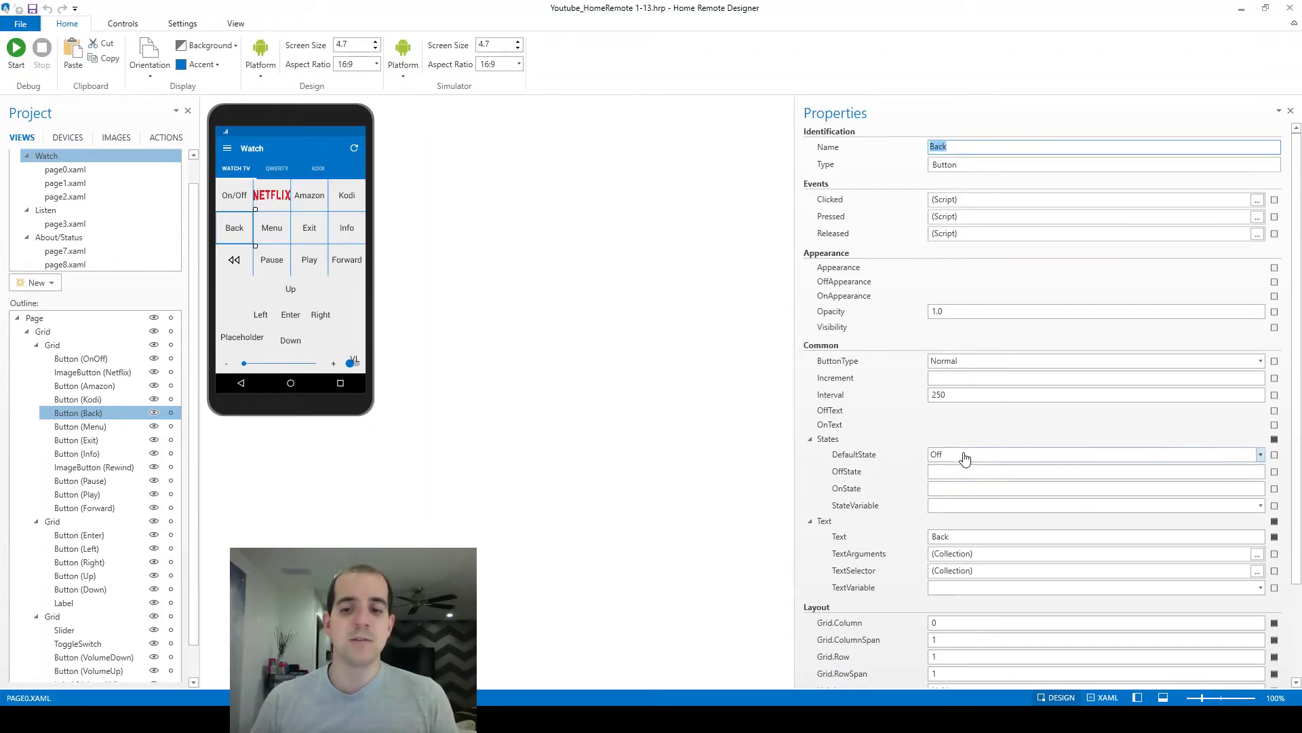